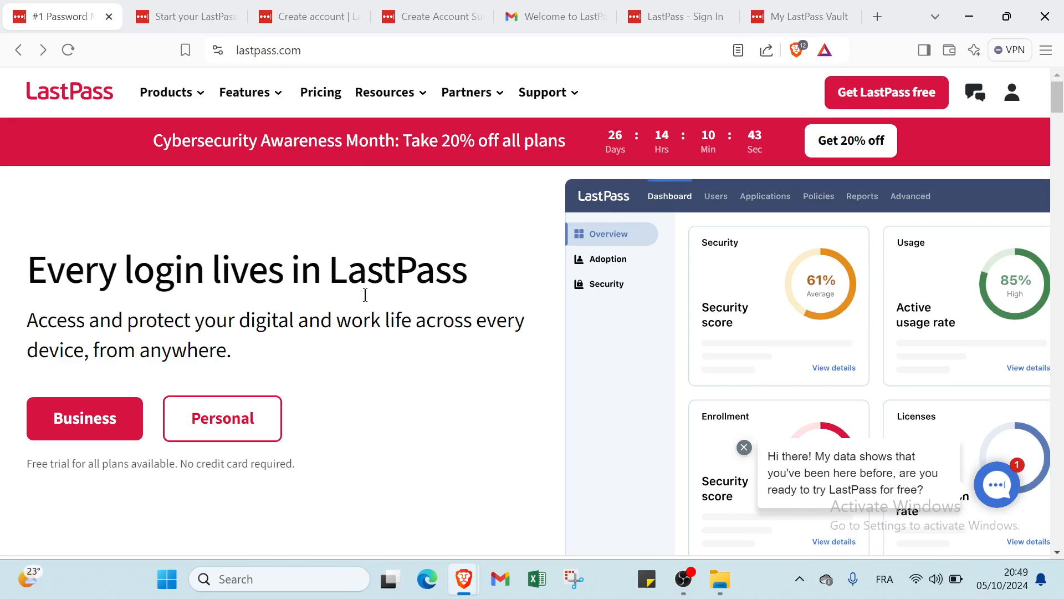
Look through the LastPass homepage, from the introduction to the password features and the security and compliance section
scroll(365, 295, down, 4)
scroll(364, 299, up, 4)
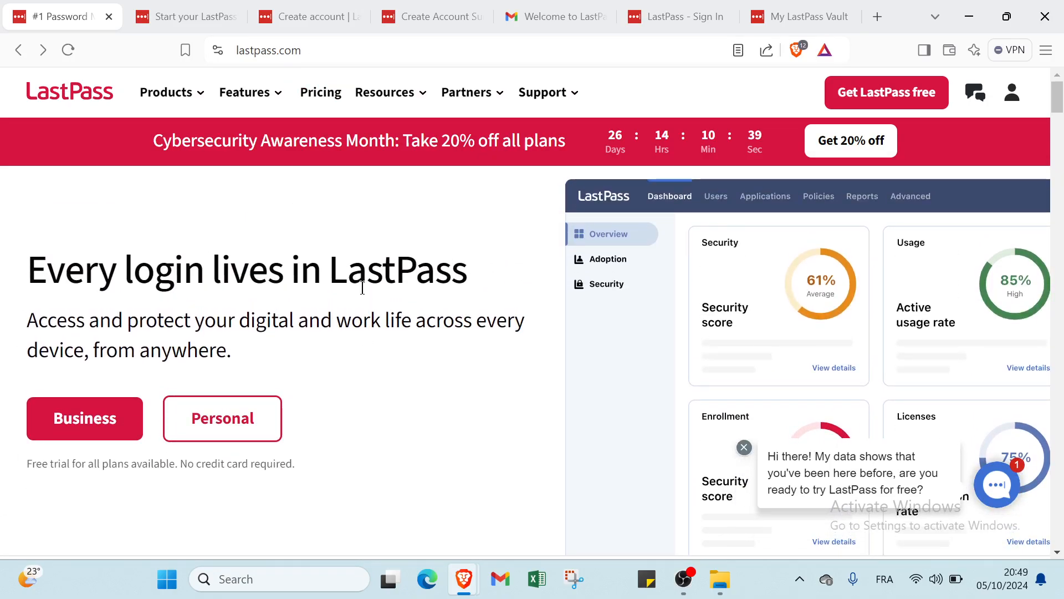
scroll(363, 288, down, 2)
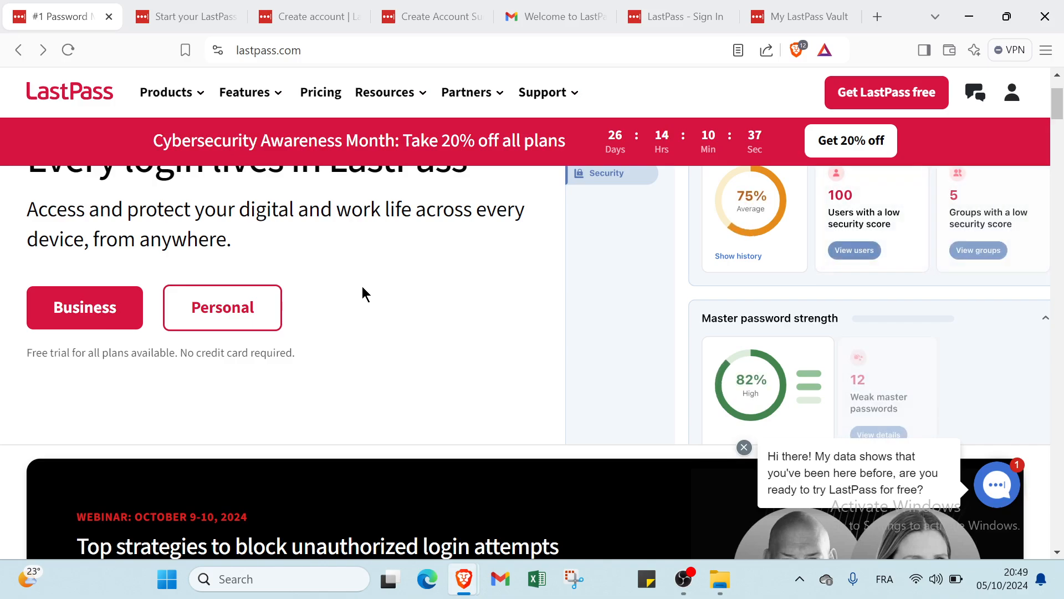
scroll(362, 288, down, 3)
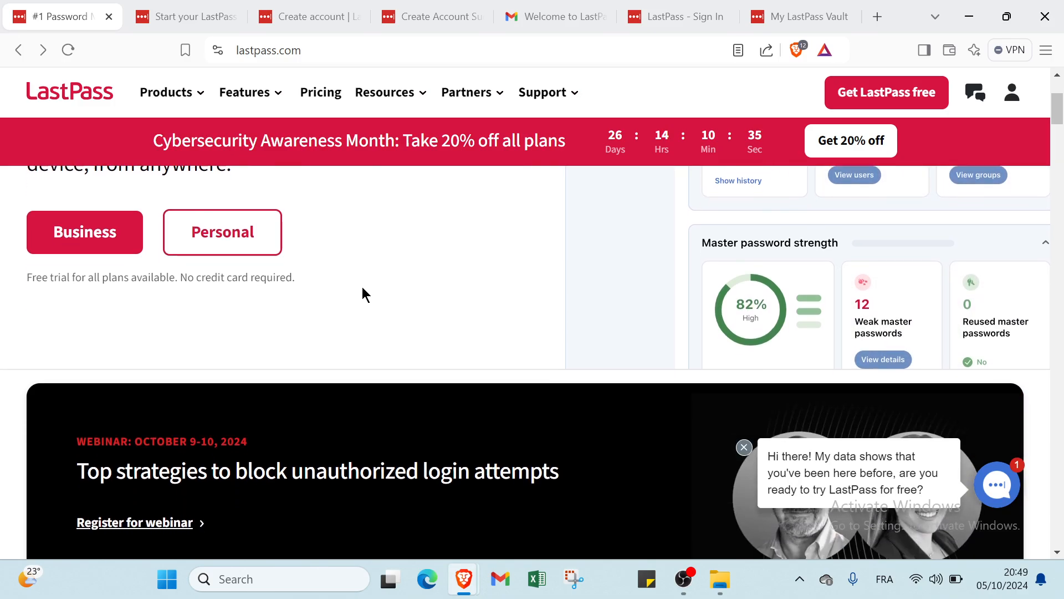
scroll(363, 294, down, 3)
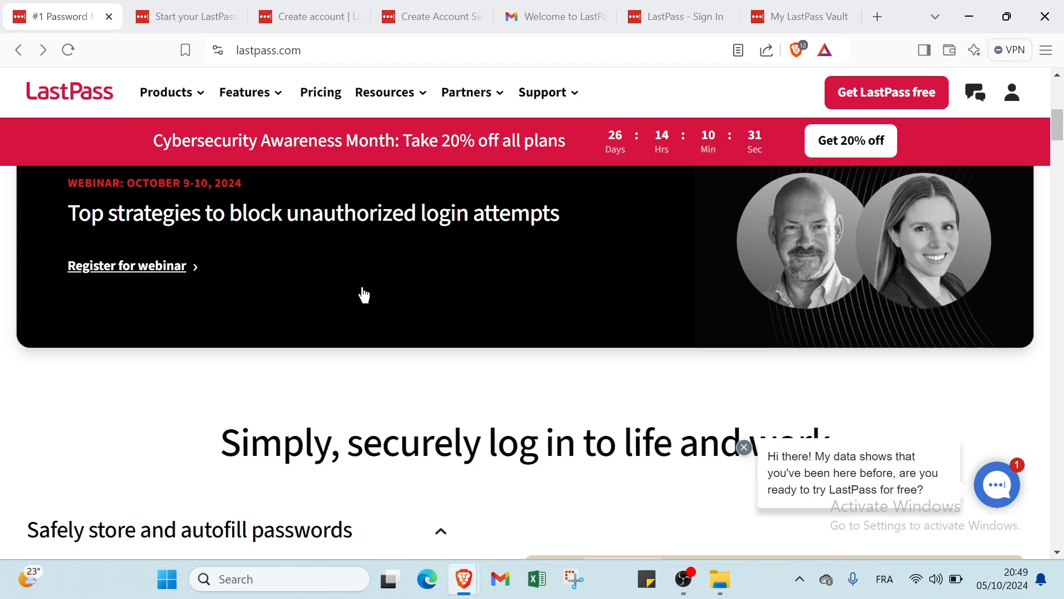
scroll(364, 294, down, 4)
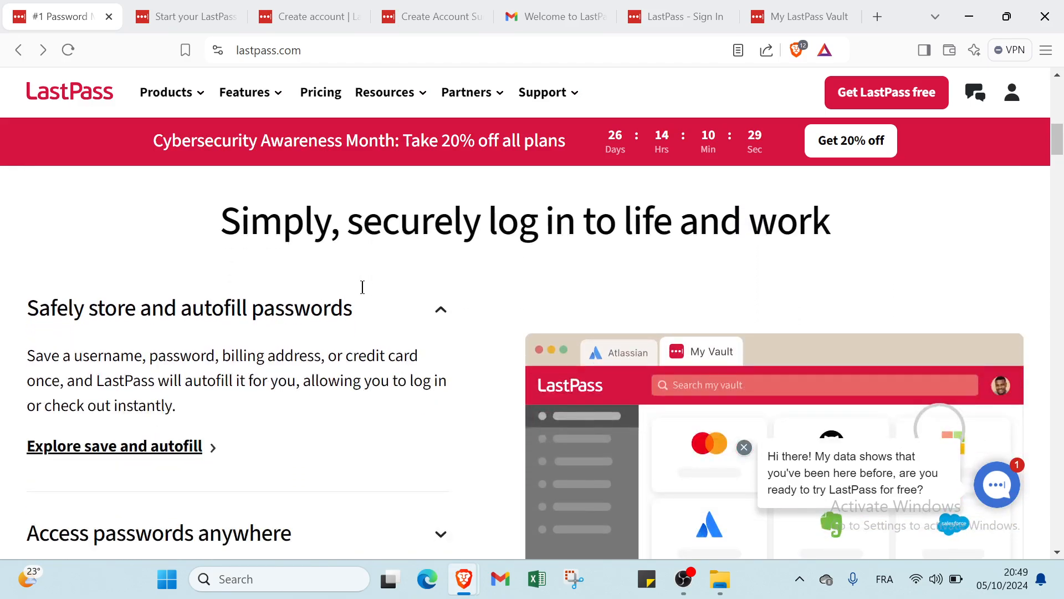
scroll(363, 291, down, 3)
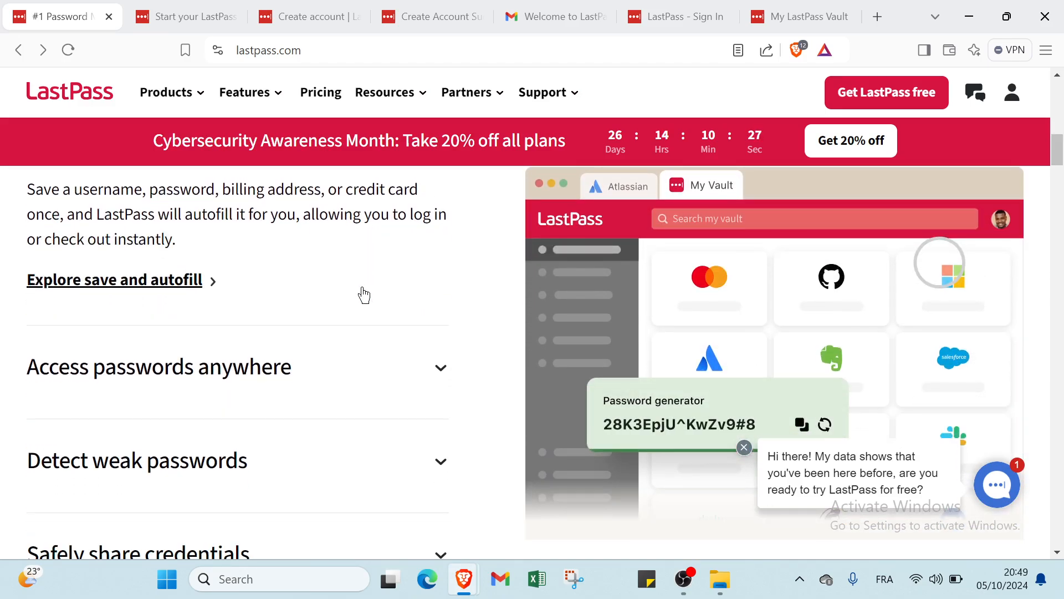
scroll(363, 294, down, 2)
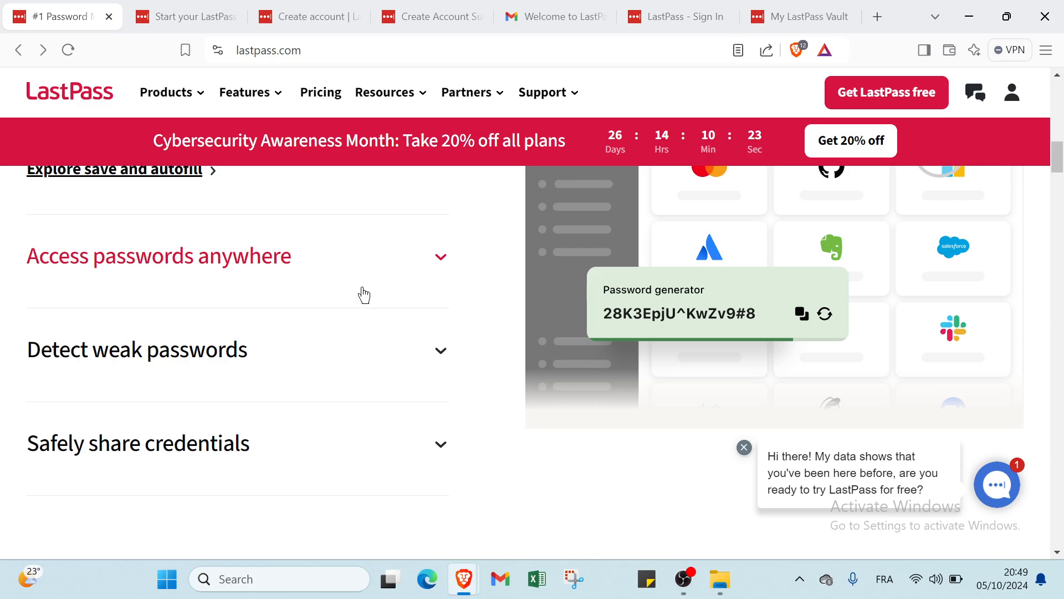
scroll(364, 294, down, 2)
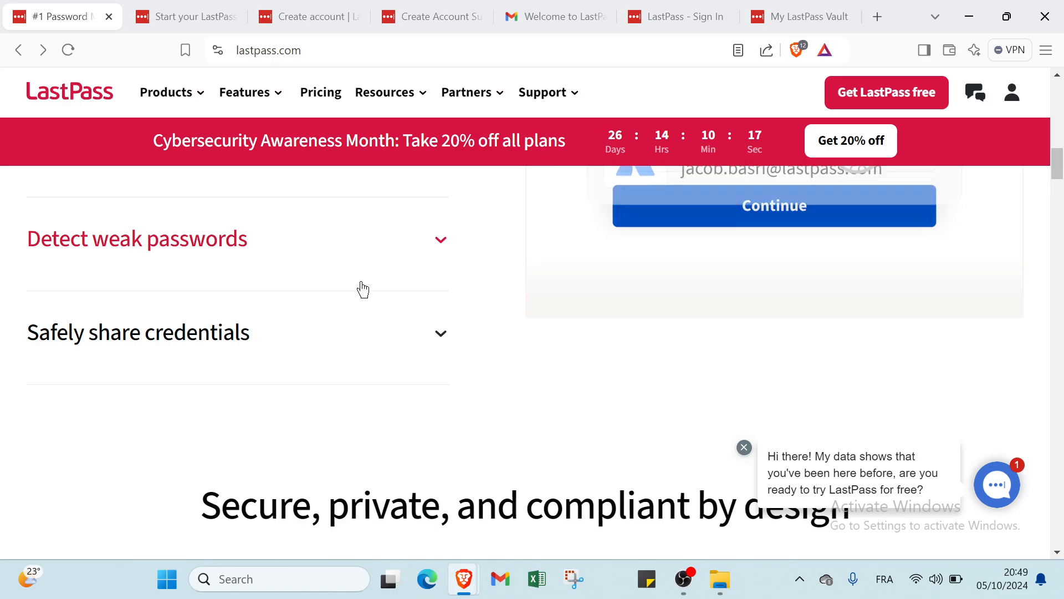
scroll(362, 289, down, 1)
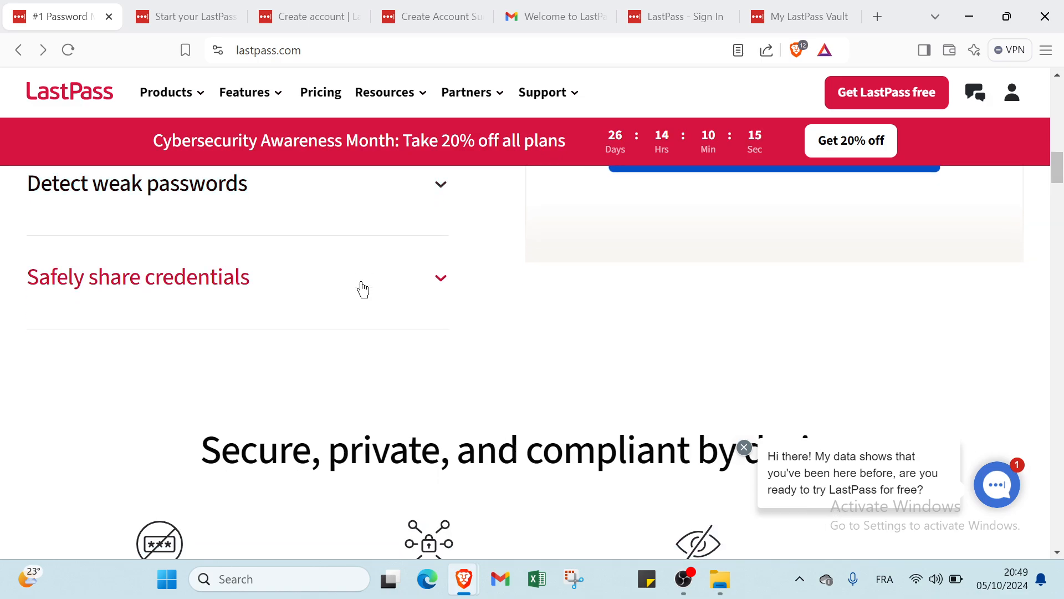
scroll(363, 289, down, 1)
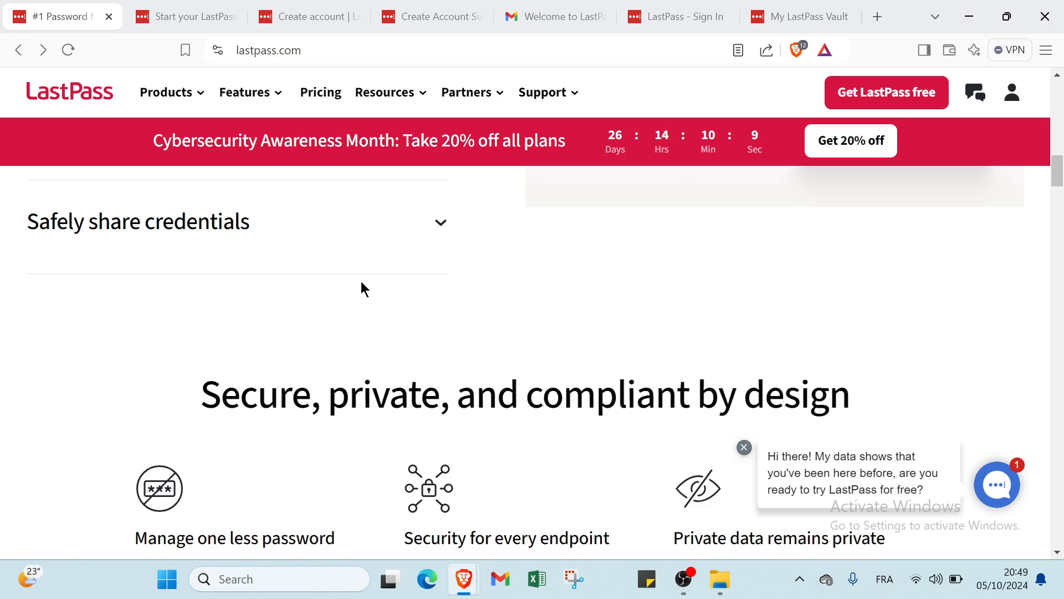
scroll(364, 279, down, 2)
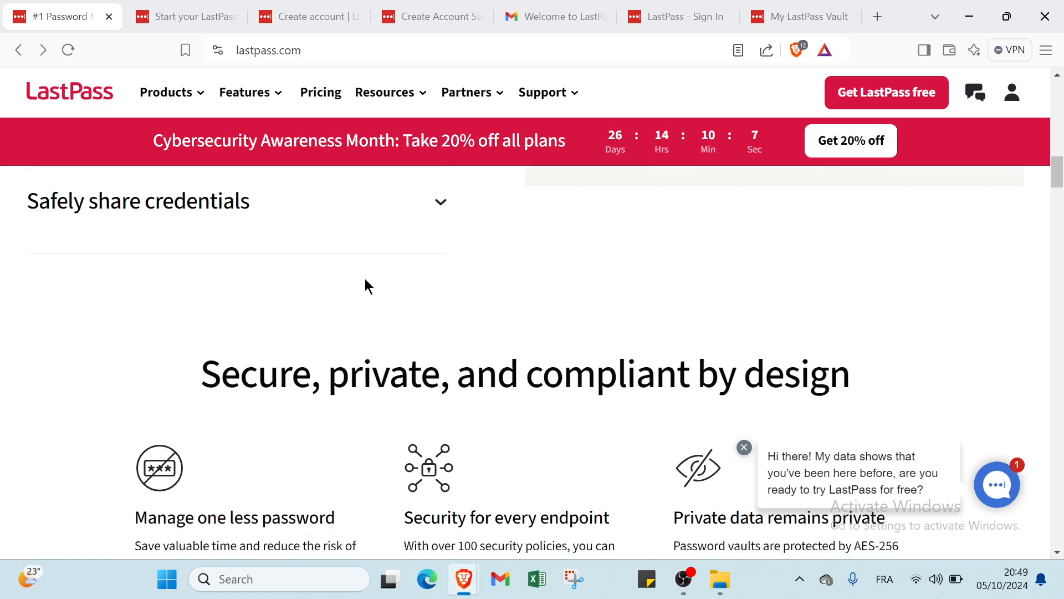
scroll(365, 280, down, 5)
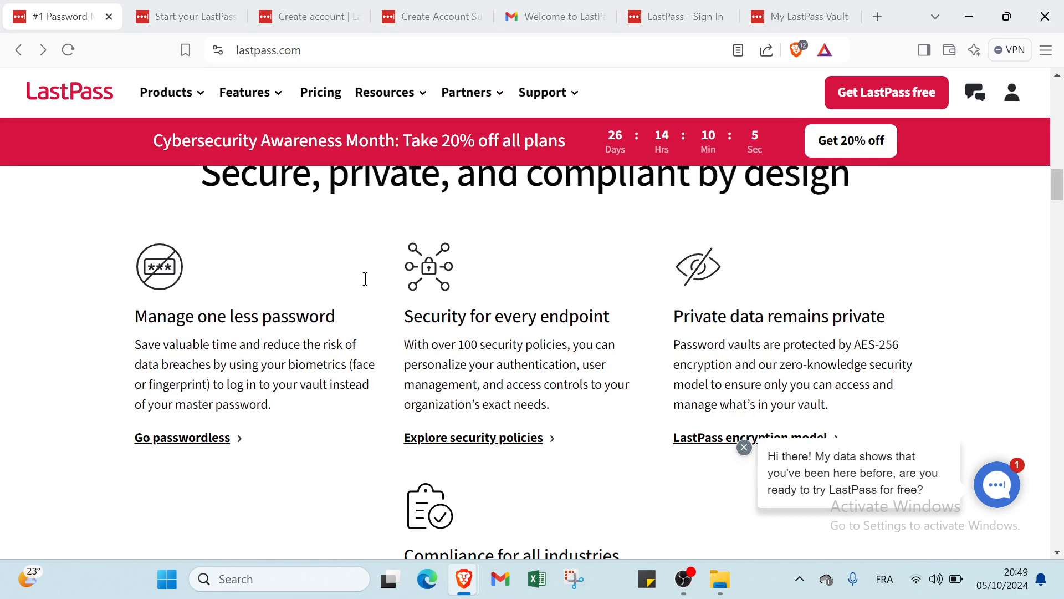
scroll(406, 330, up, 8)
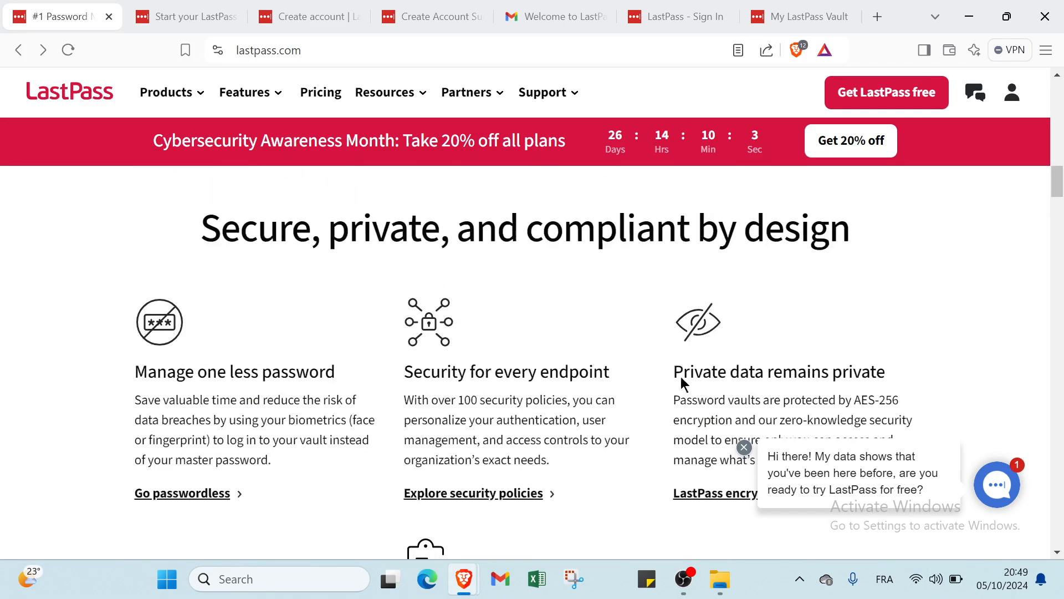
scroll(743, 444, up, 5)
scroll(743, 444, up, 5)
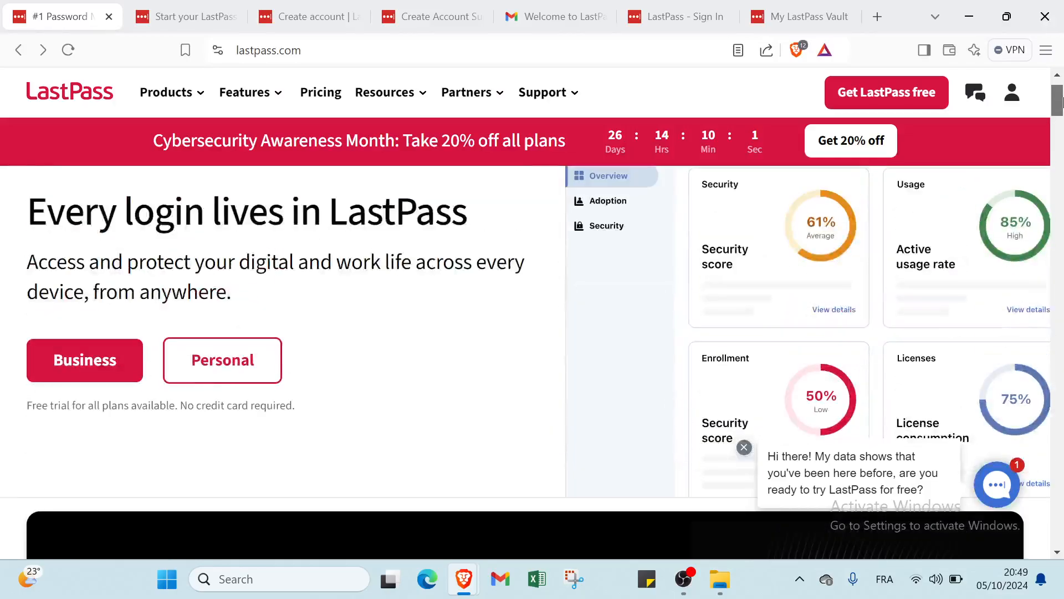
View the Business and Personal free trial choices, close them, and switch to the LastPass Business 14-day trial sign-up page
click(924, 95)
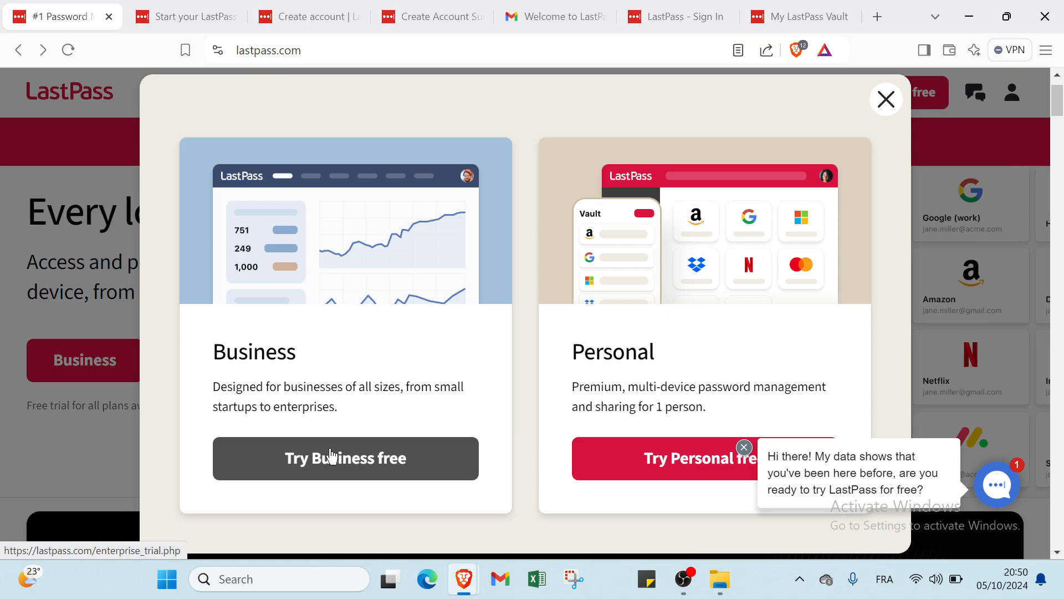
click(875, 111)
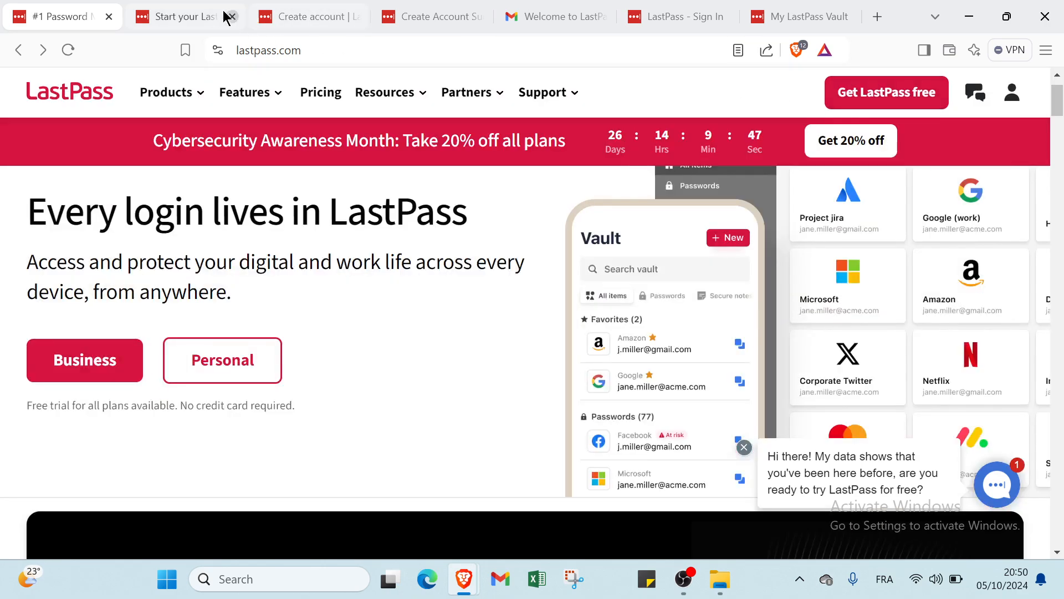
click(191, 16)
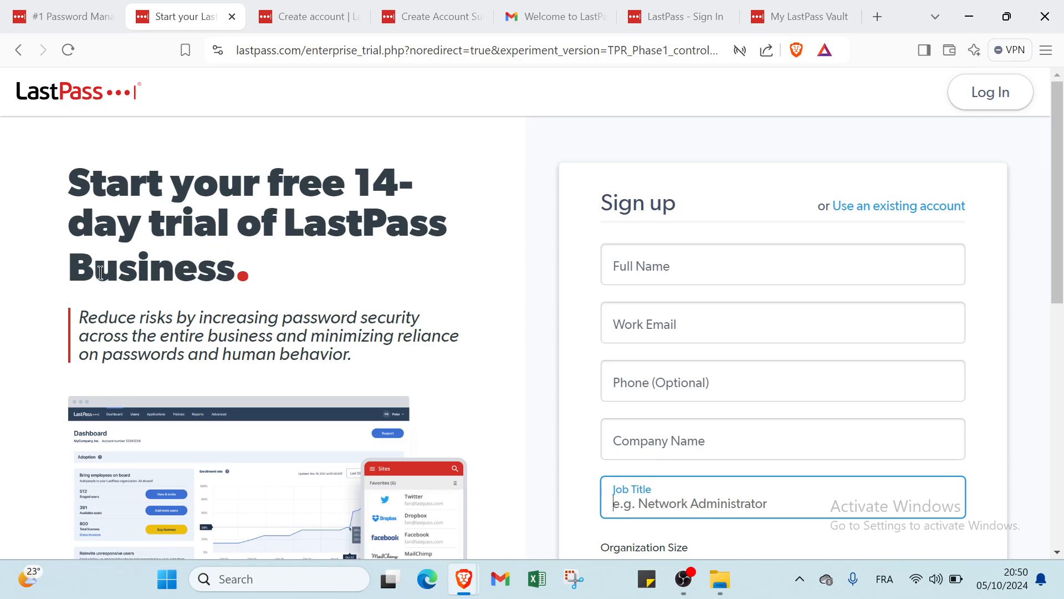
Review the business trial sign-up fields: full name, work email, phone, company name and job title
scroll(531, 344, down, 1)
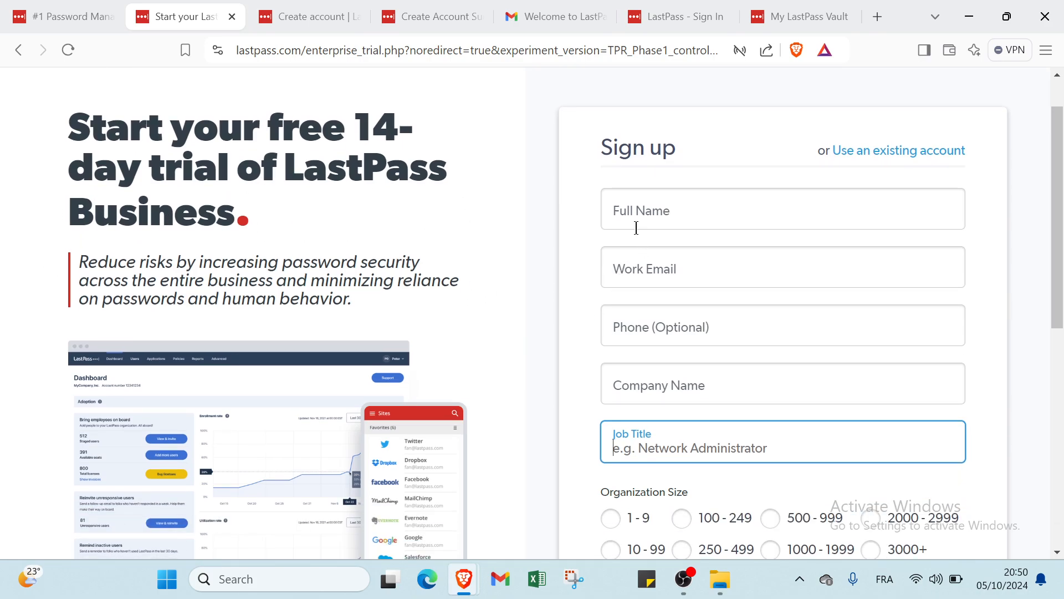
click(636, 228)
click(643, 266)
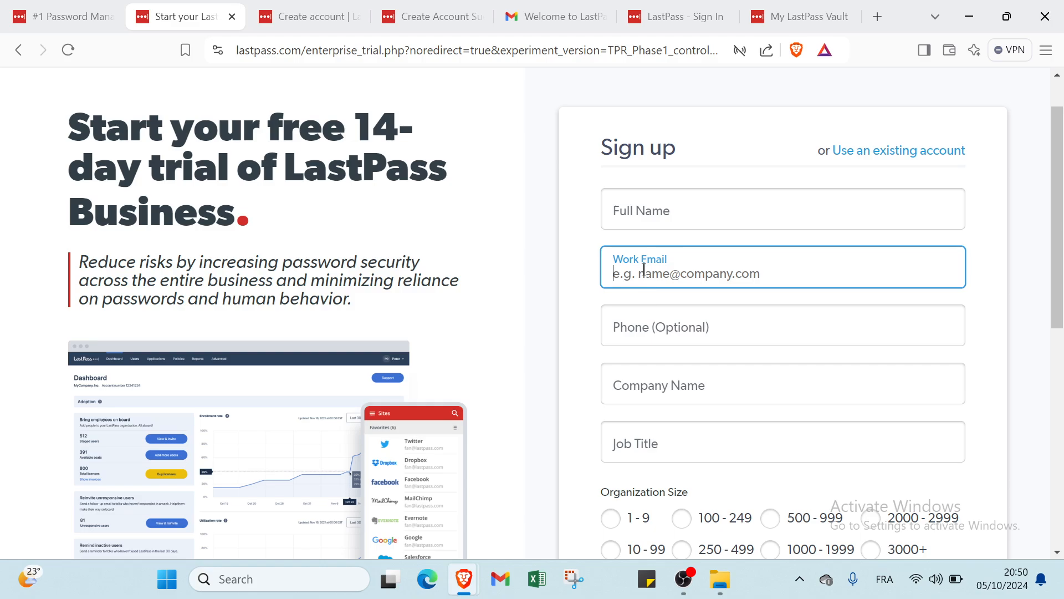
click(646, 322)
click(641, 387)
click(637, 439)
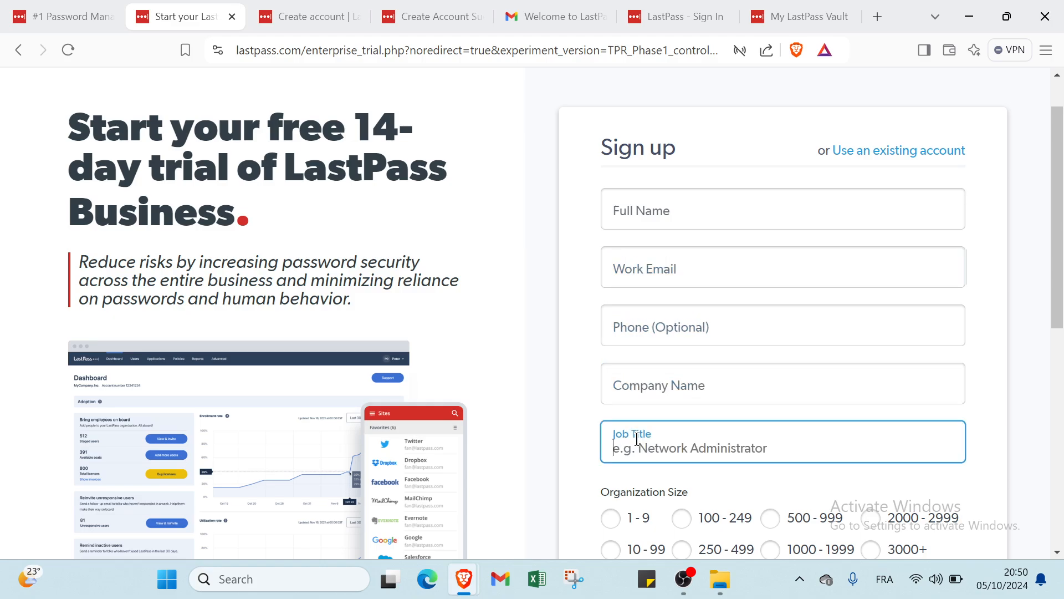
scroll(637, 441, down, 2)
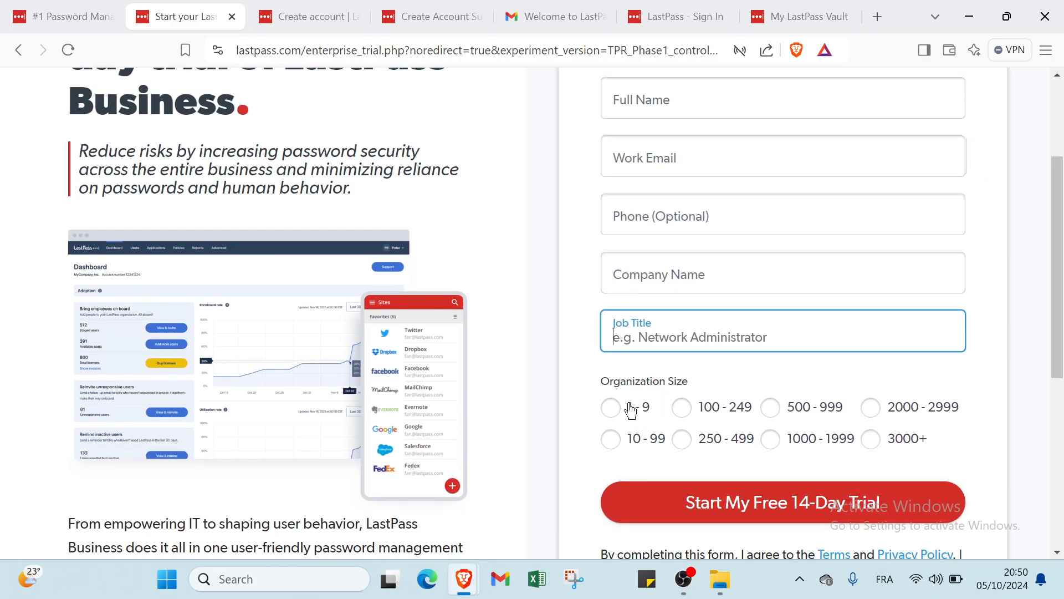
Set the organization size to 1 - 9 in the business trial sign-up form
click(611, 407)
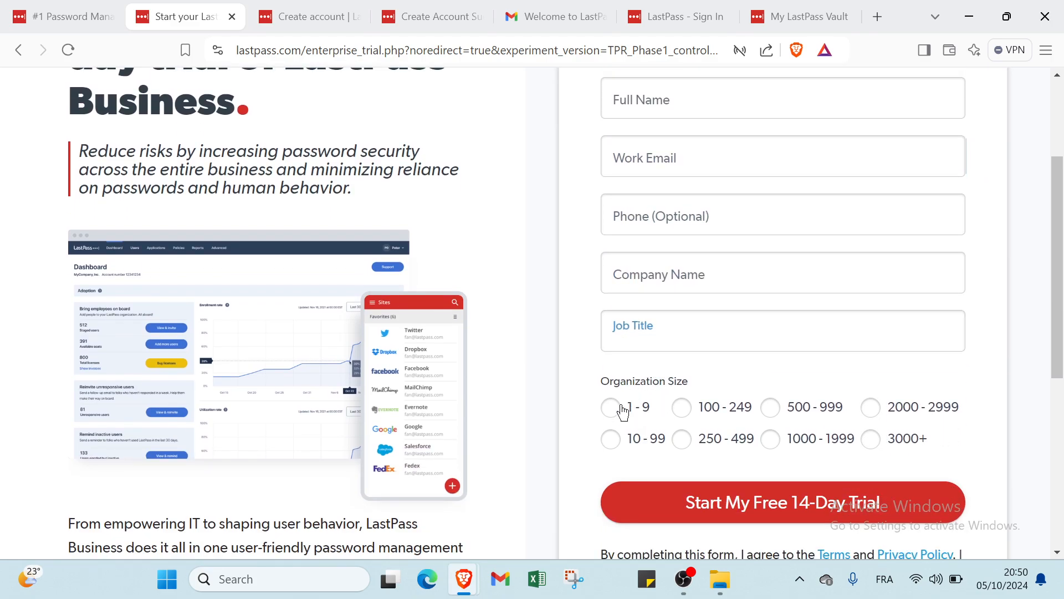
click(681, 410)
scroll(765, 420, down, 3)
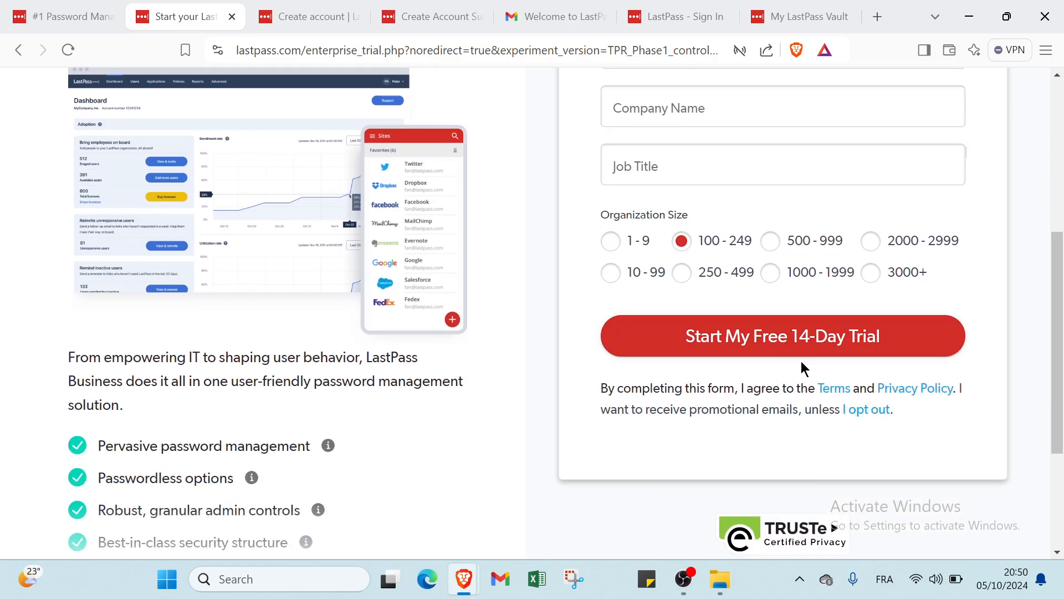
click(609, 244)
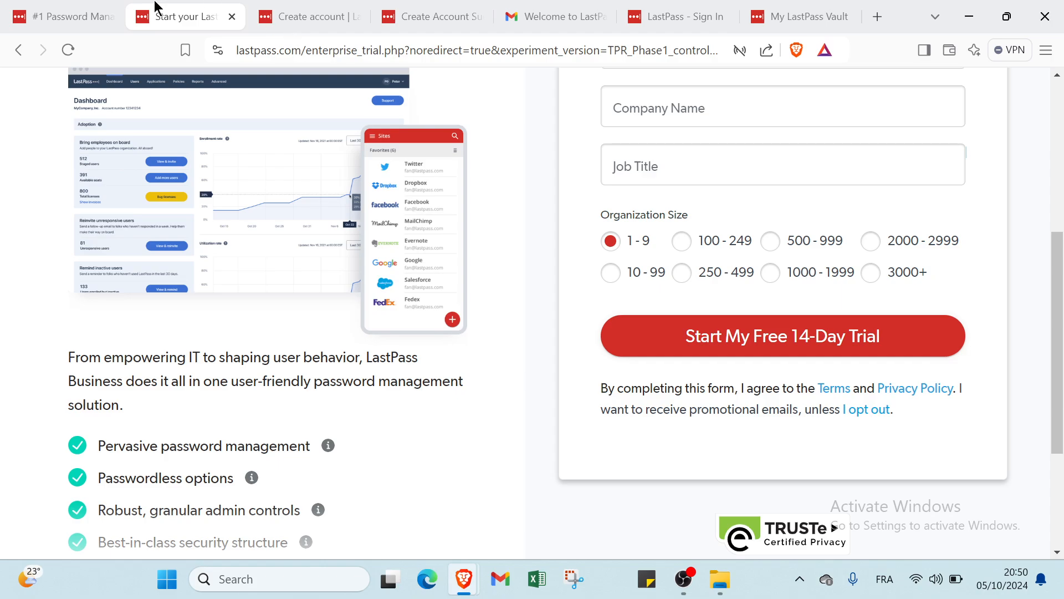
View the free trial choices on the LastPass homepage again, close them, and switch to the personal account creation page
click(79, 10)
click(920, 103)
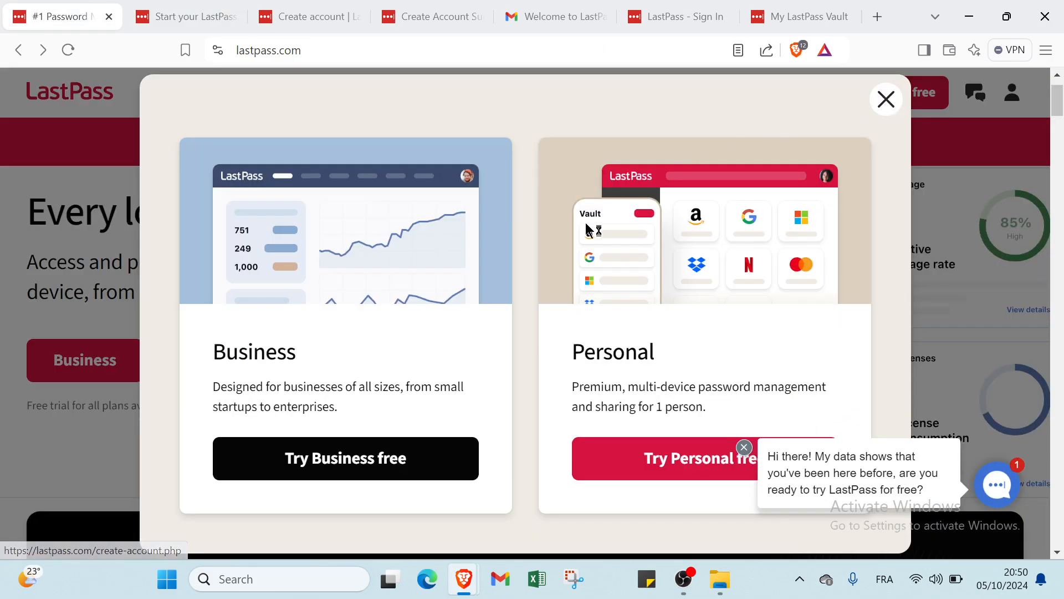
scroll(646, 355, down, 1)
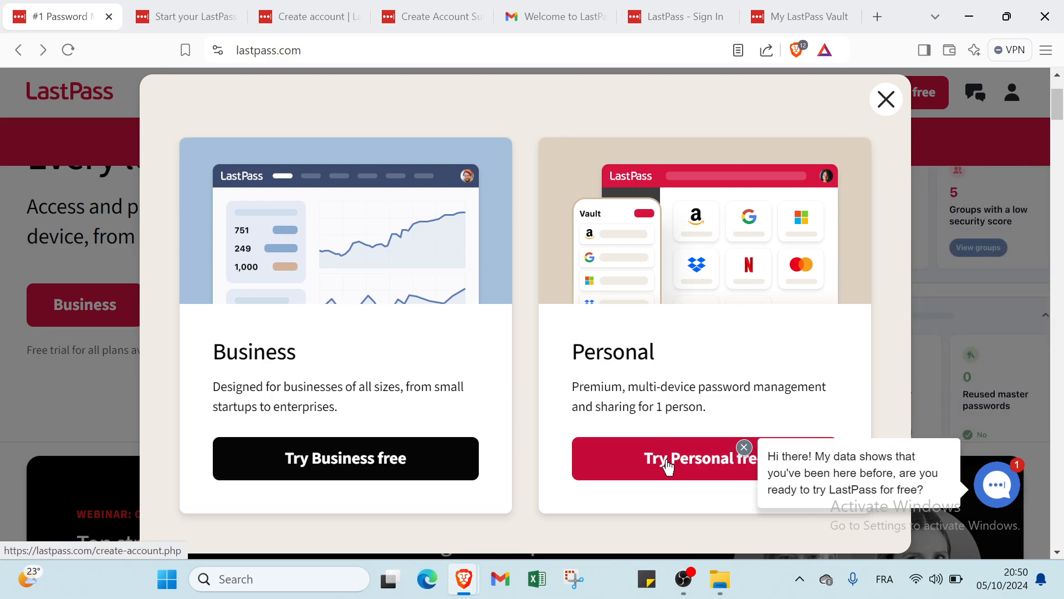
click(889, 99)
click(309, 14)
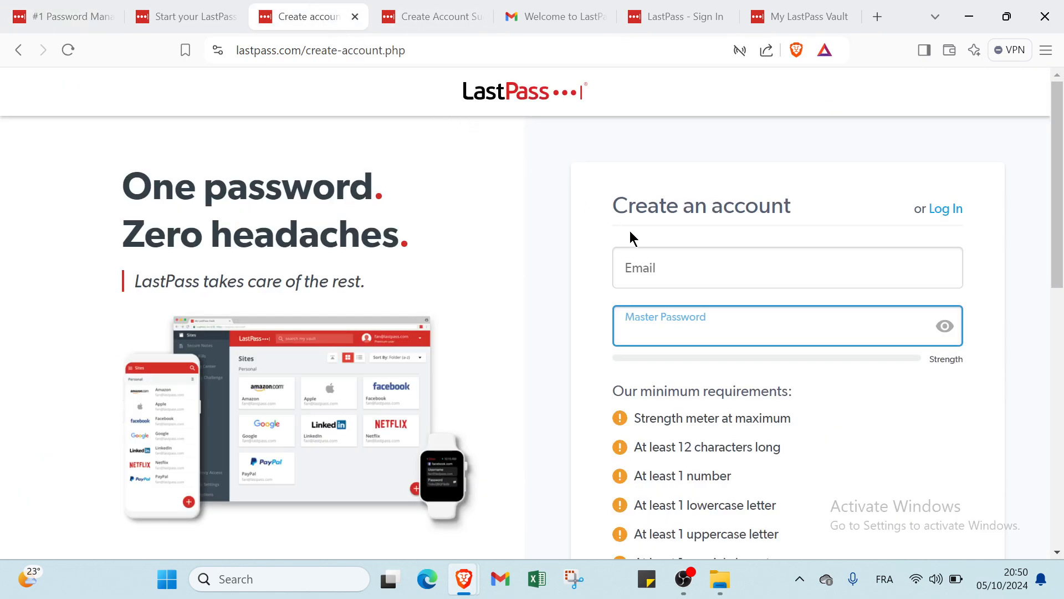
Examine the account creation form, including the email field, master password requirements, password confirmation, optional reminder and sign-up option
scroll(691, 288, down, 1)
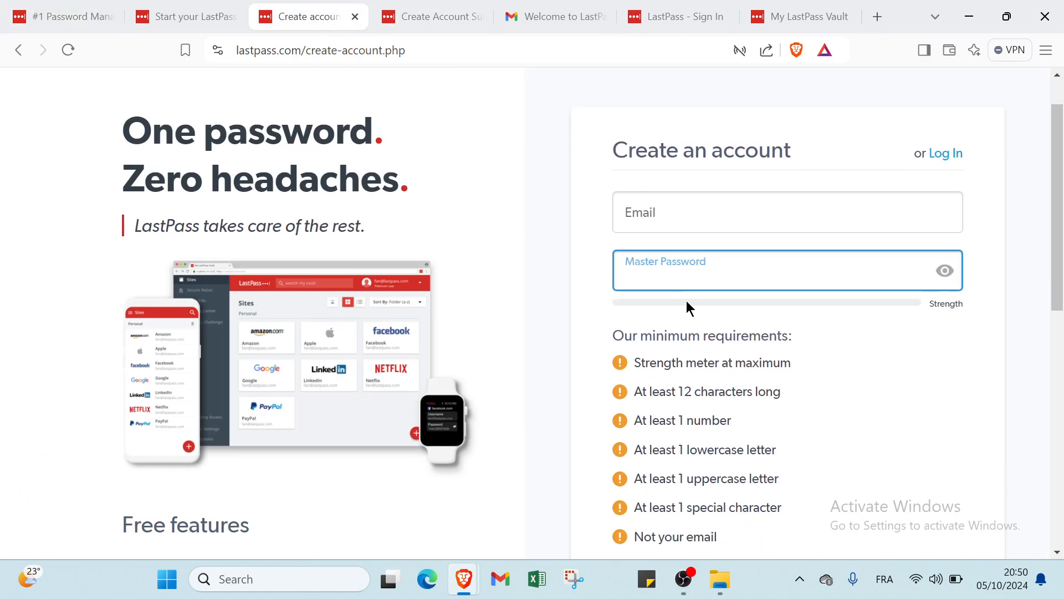
scroll(680, 281, down, 1)
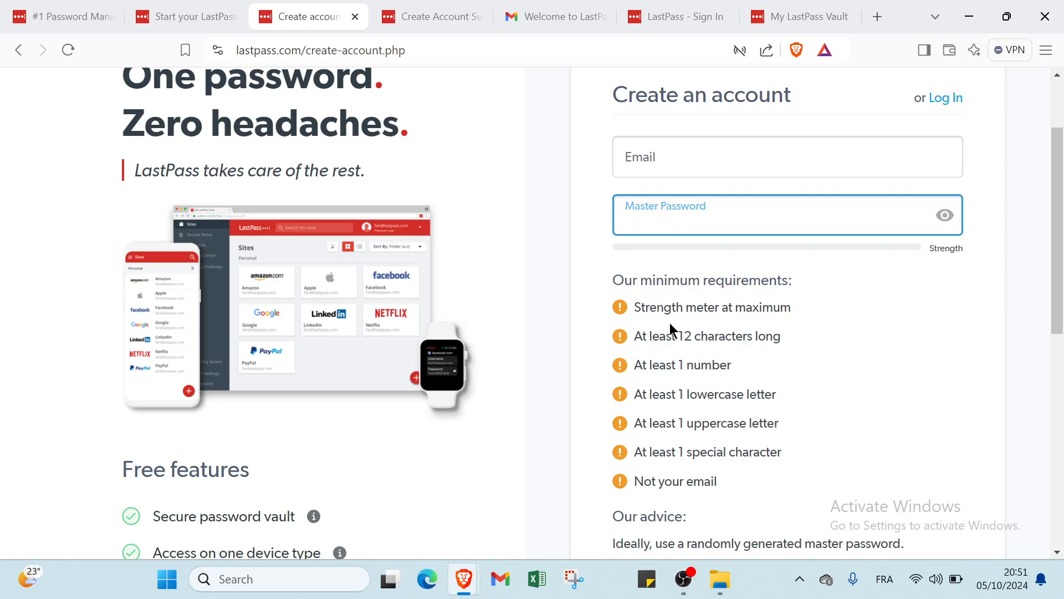
scroll(671, 349, down, 1)
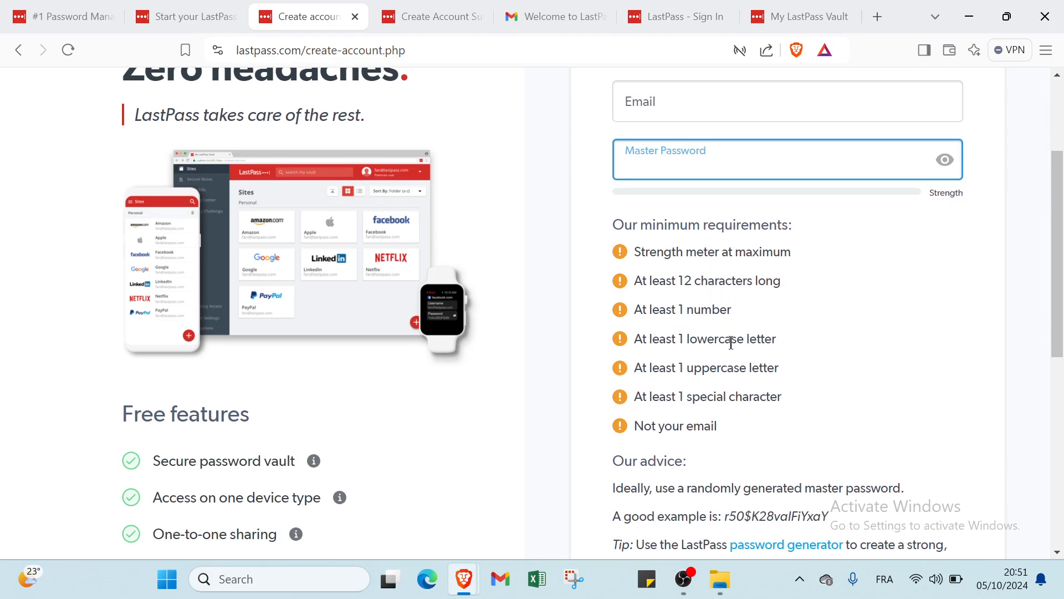
scroll(726, 349, down, 1)
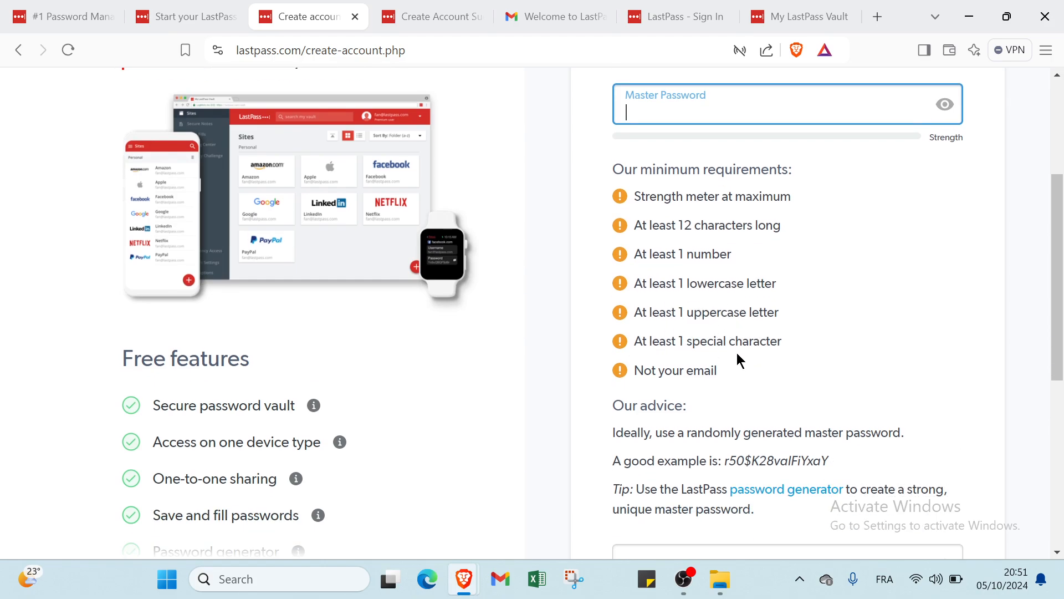
scroll(698, 371, down, 4)
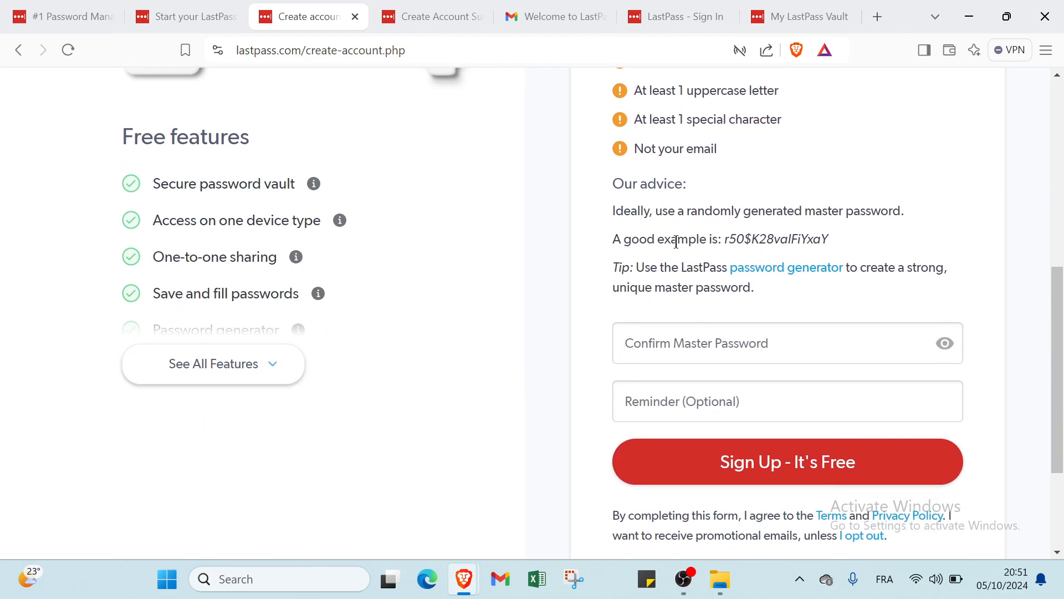
scroll(684, 290, down, 1)
click(684, 289)
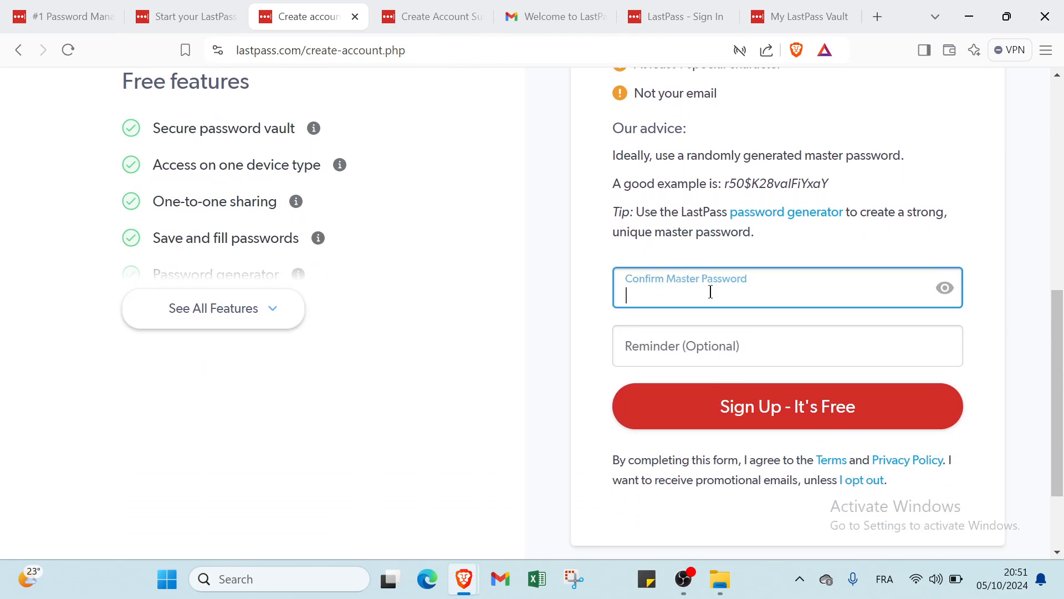
scroll(710, 292, up, 7)
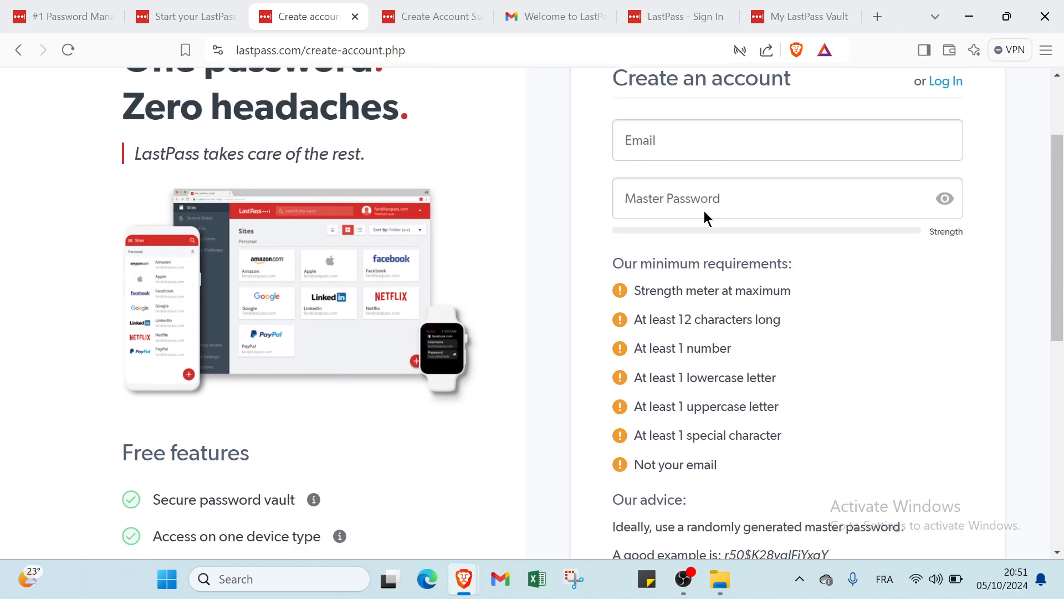
scroll(704, 211, down, 8)
click(693, 277)
scroll(694, 283, down, 1)
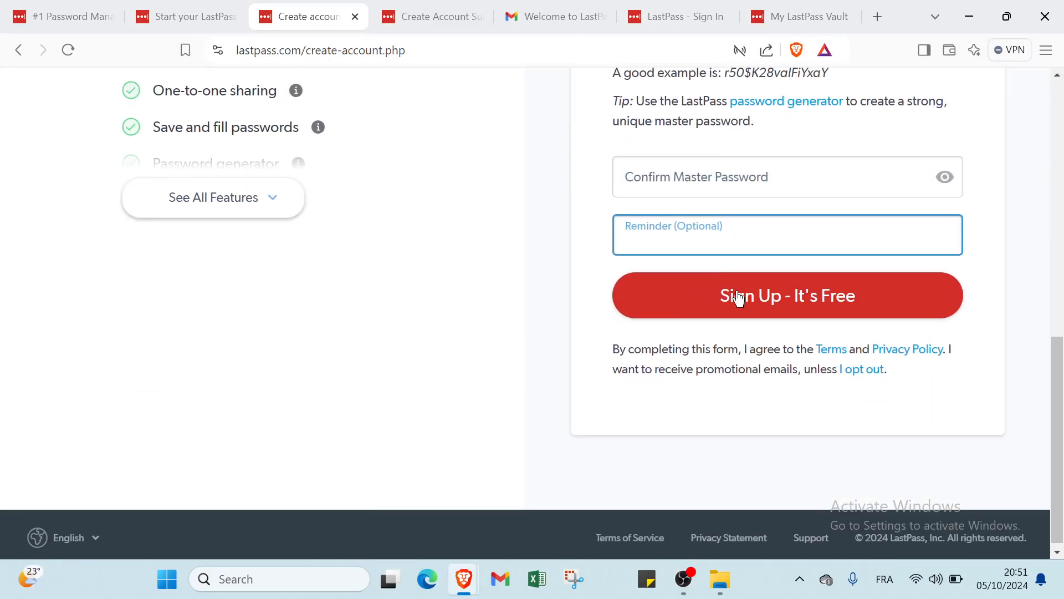
Switch to the account creation success page, look through the LastPass Assistant chat history, and close the chat
scroll(733, 288, up, 11)
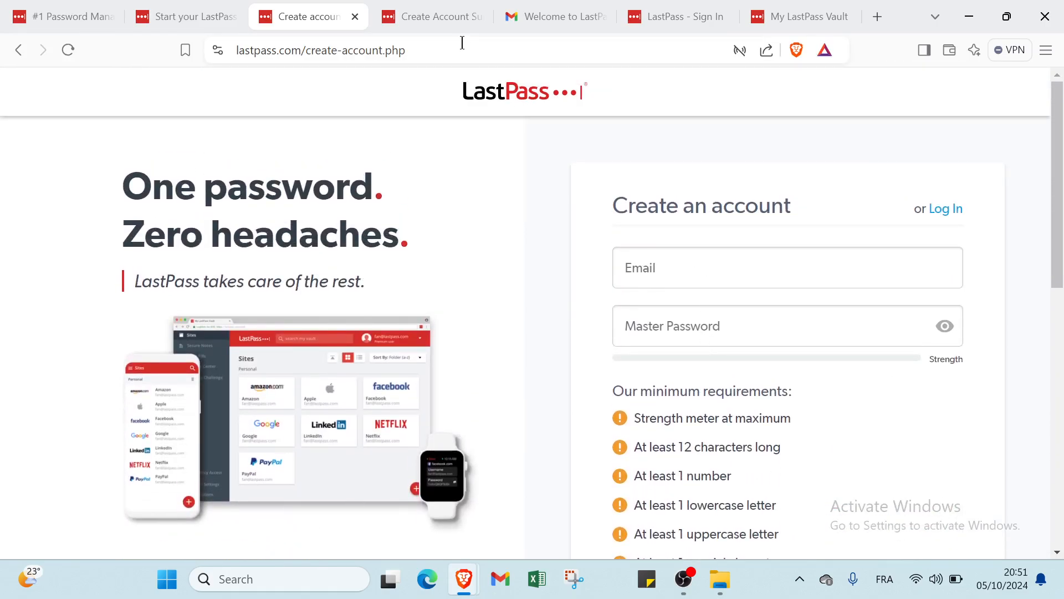
click(440, 18)
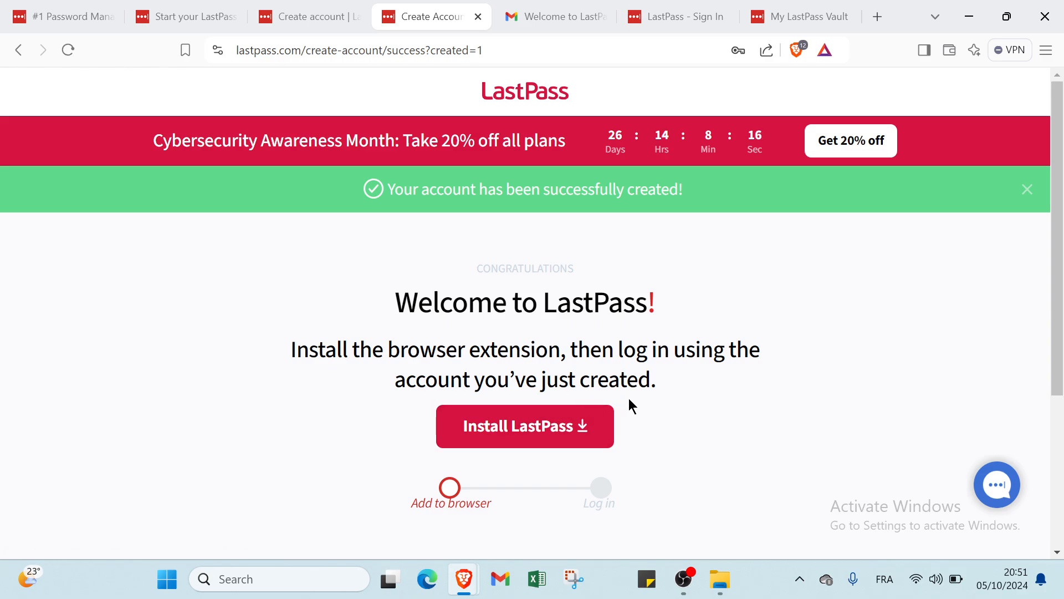
click(987, 498)
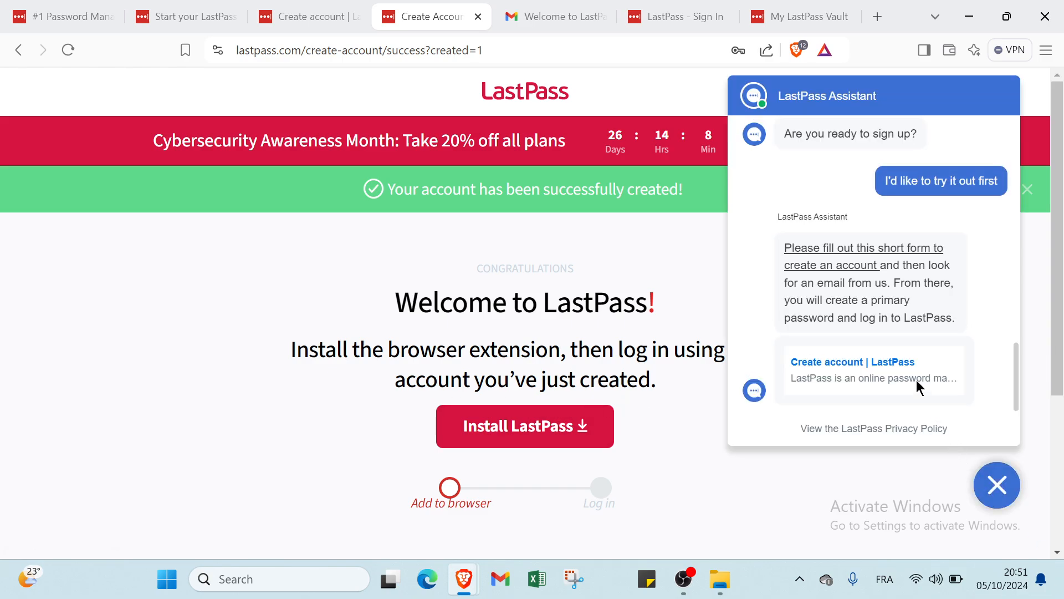
scroll(917, 383, up, 6)
scroll(916, 386, up, 5)
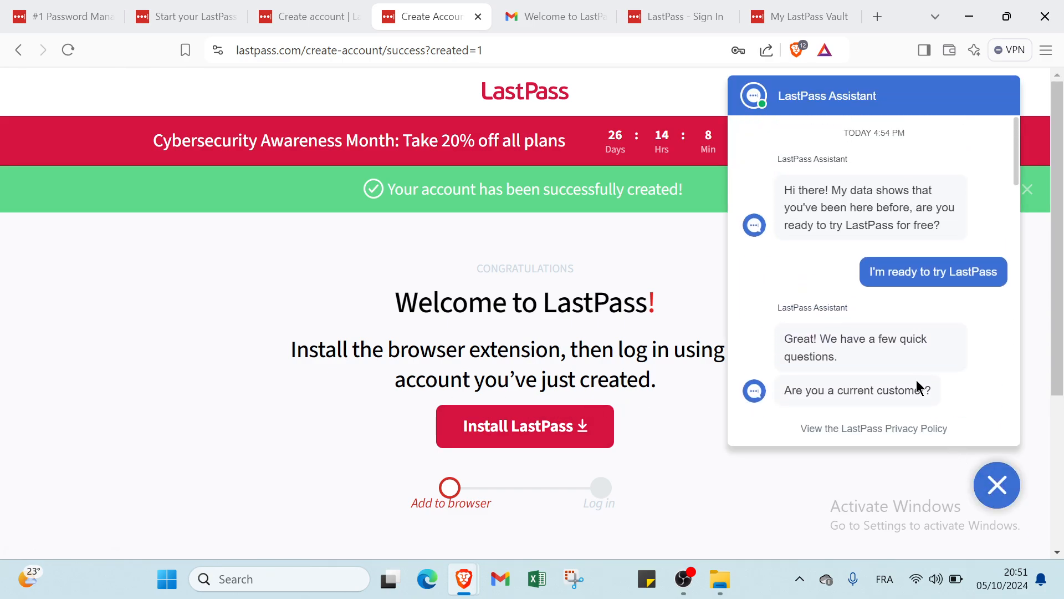
click(997, 485)
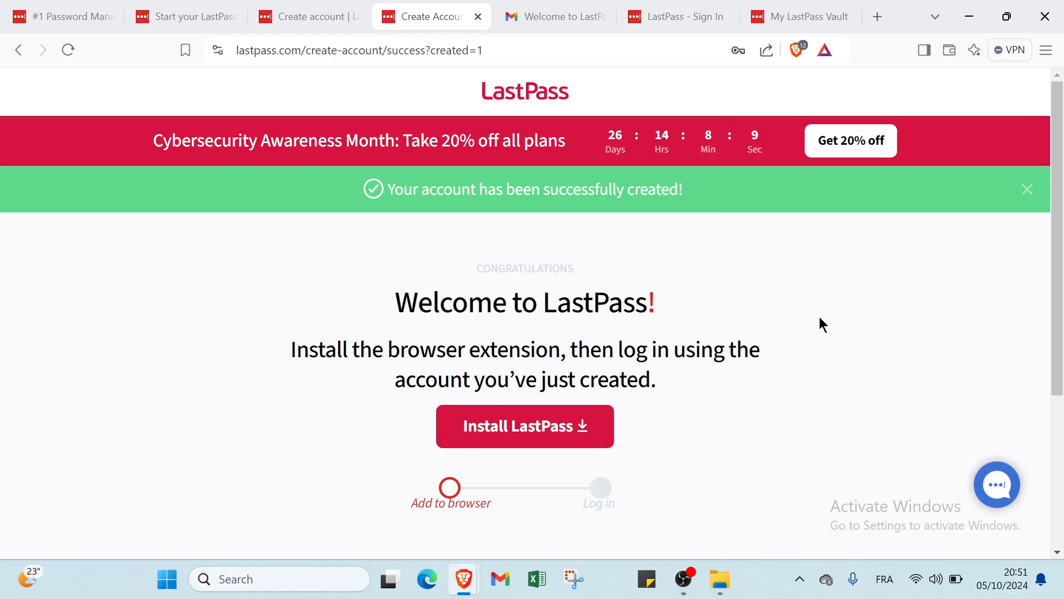
Switch to the LastPass welcome email in Gmail and read its login credentials and master password notice
click(508, 14)
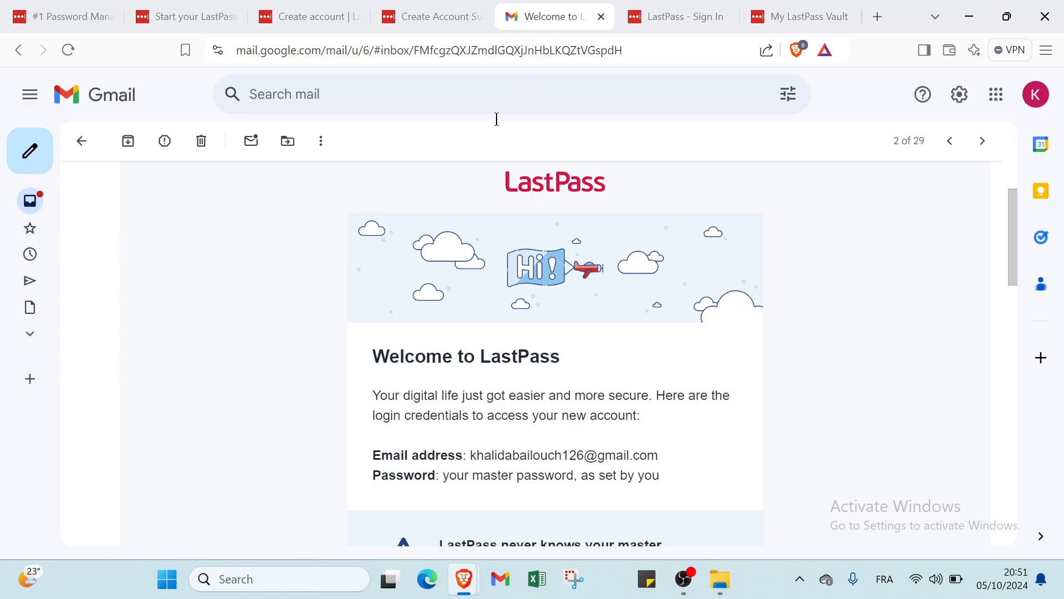
scroll(516, 264, up, 2)
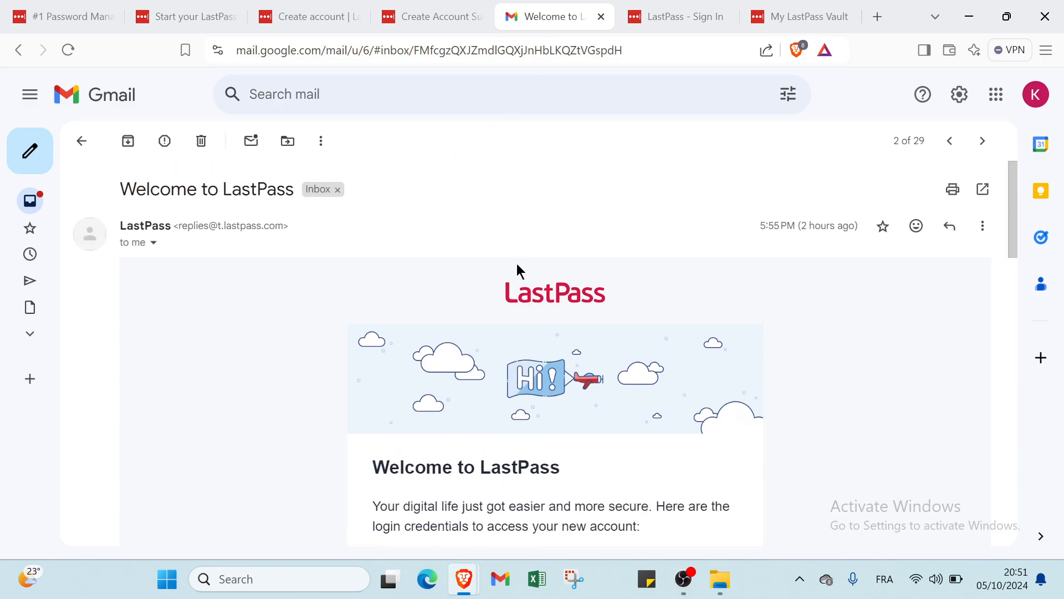
scroll(520, 274, down, 1)
scroll(519, 277, up, 1)
scroll(532, 354, down, 3)
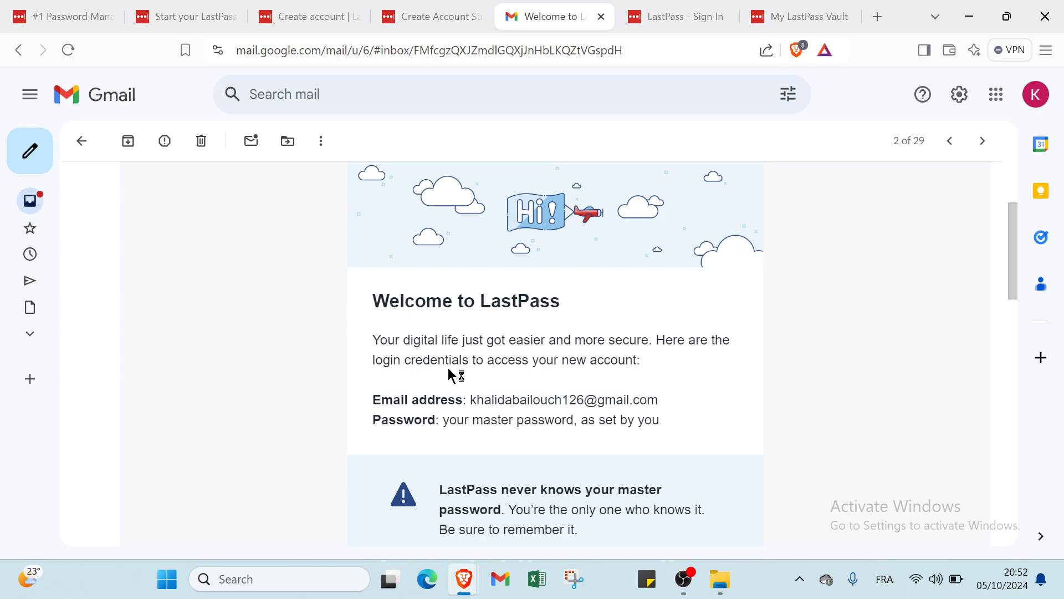
scroll(584, 380, down, 6)
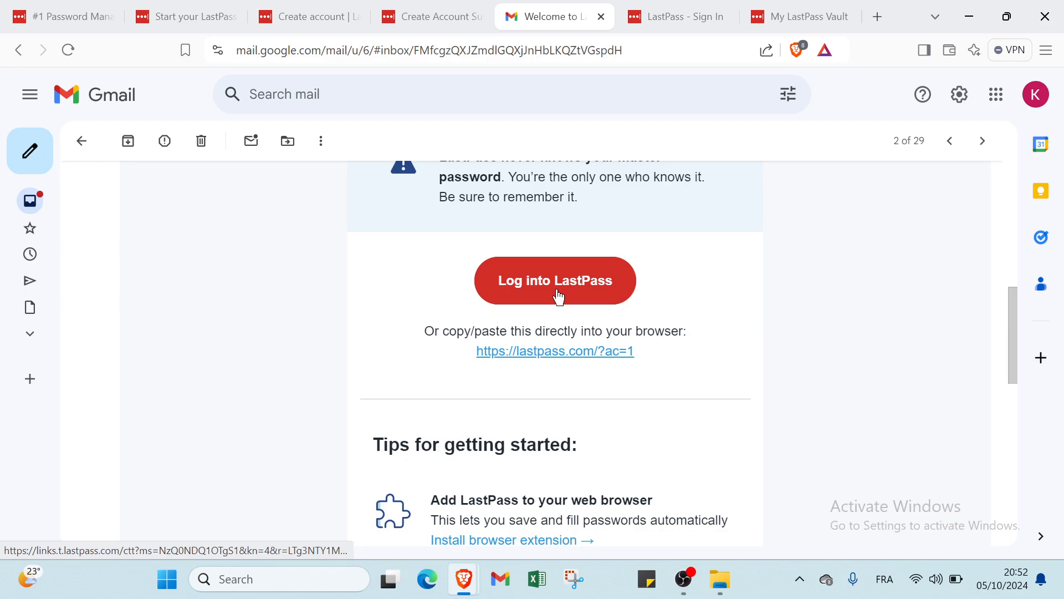
Read the welcome email's tips for getting started and return to its Log into LastPass link
scroll(553, 295, down, 2)
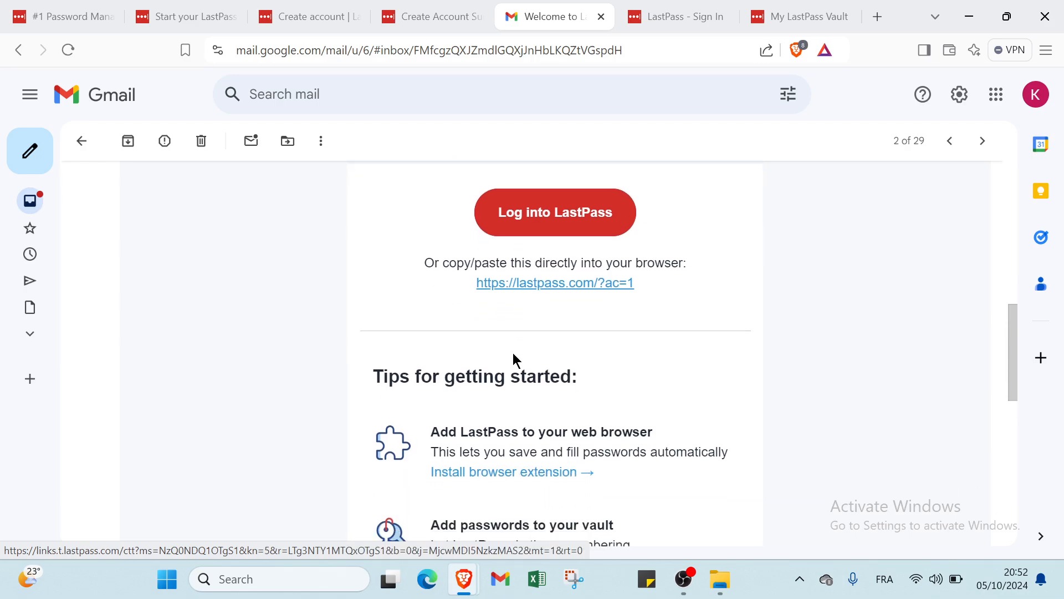
scroll(501, 313, down, 1)
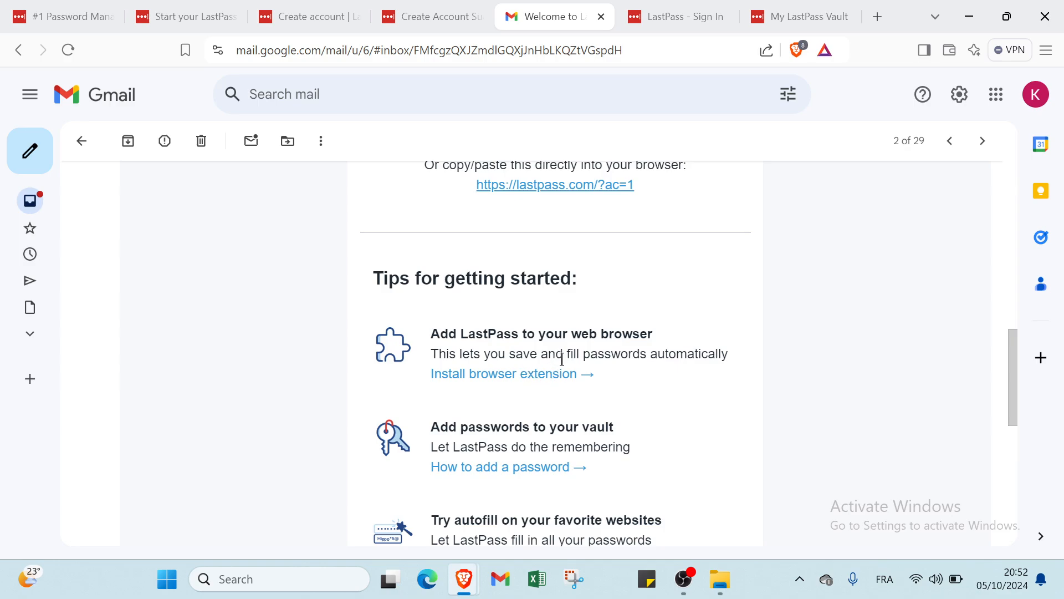
scroll(628, 366, down, 3)
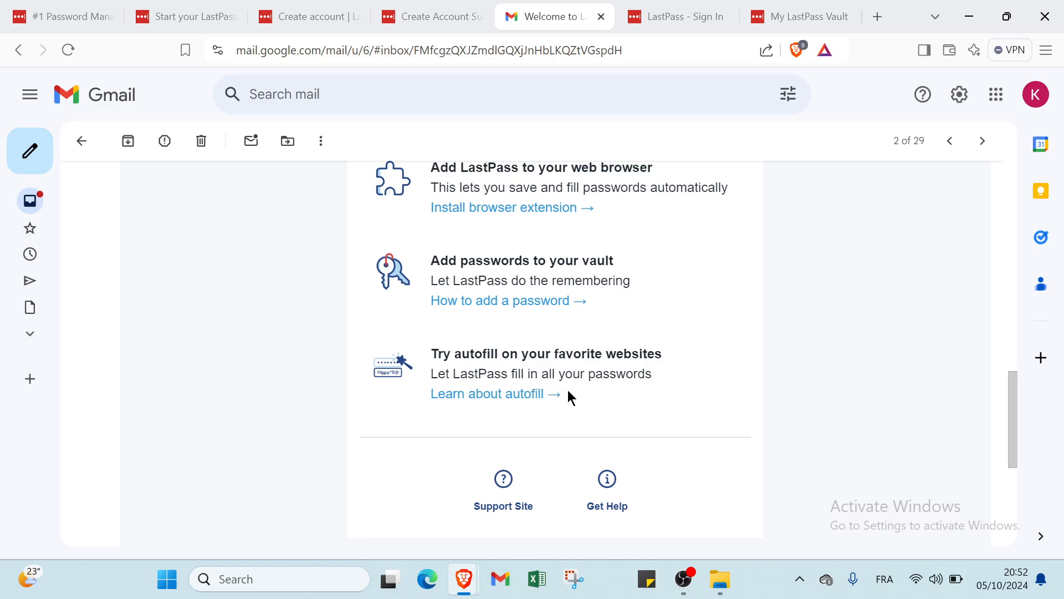
scroll(608, 395, down, 3)
scroll(551, 361, up, 10)
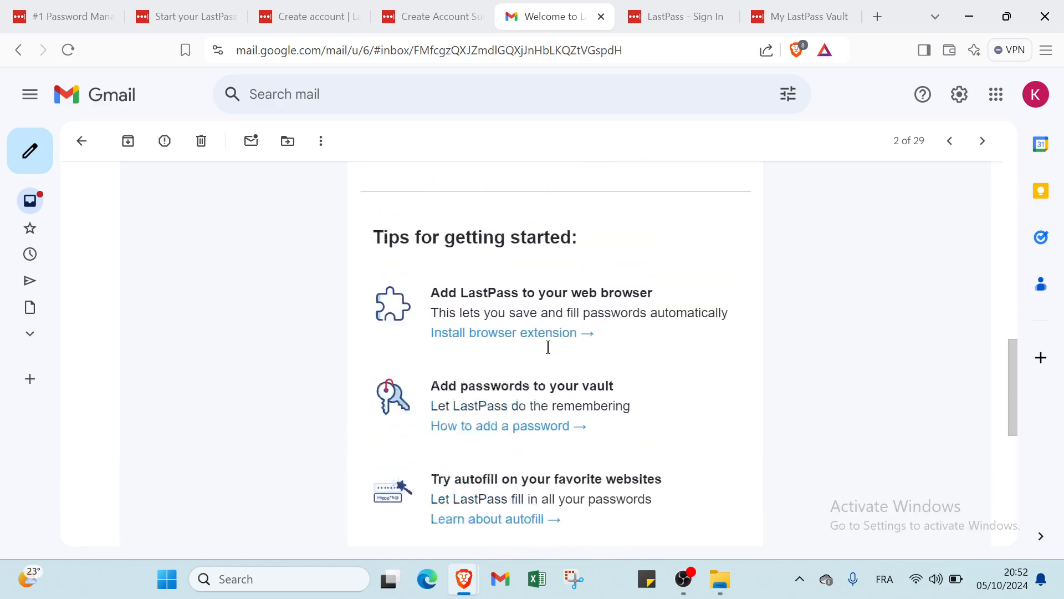
scroll(542, 345, up, 7)
scroll(543, 344, down, 6)
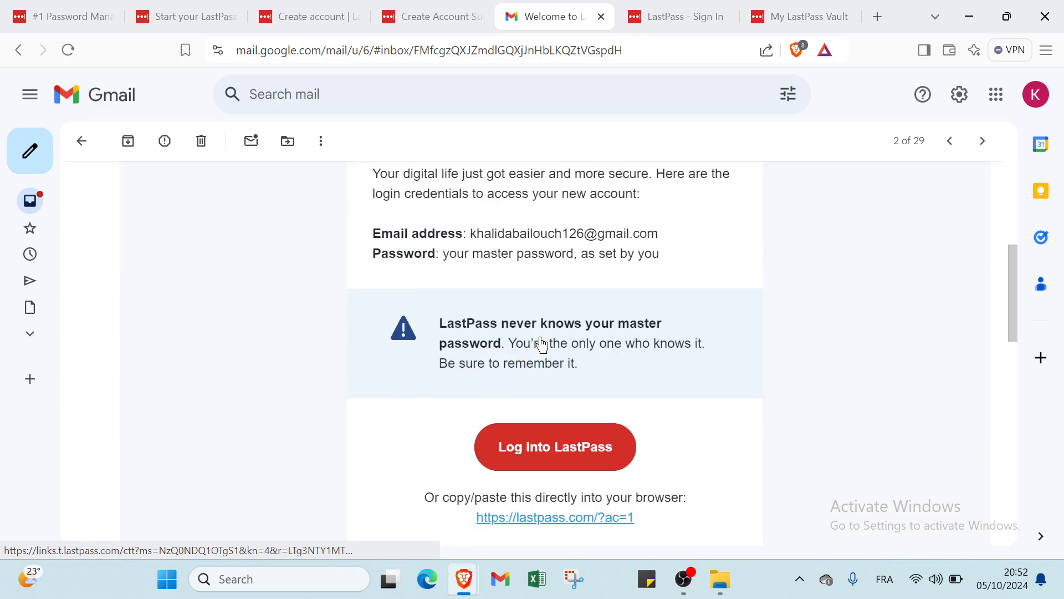
scroll(535, 358, up, 2)
scroll(543, 388, down, 5)
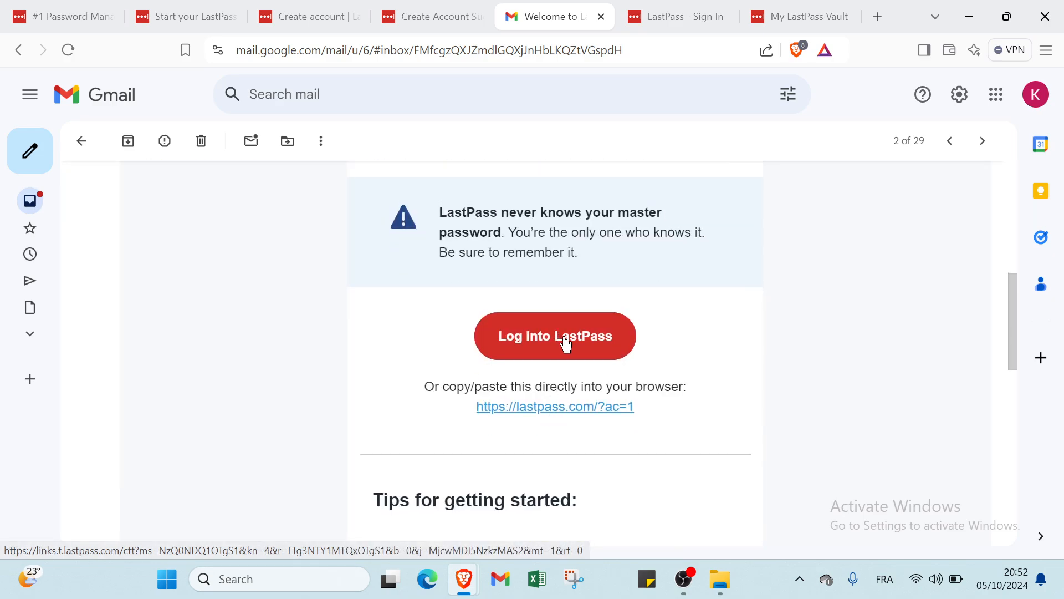
Review the email and master password fields on the LastPass login page, and switch to the vault's welcome page
click(667, 17)
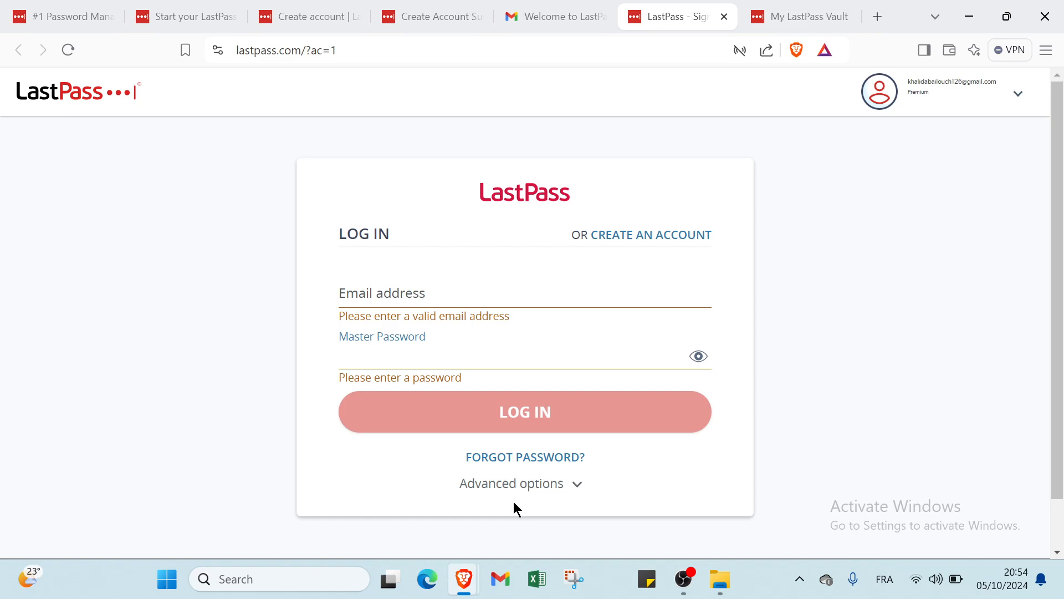
click(434, 313)
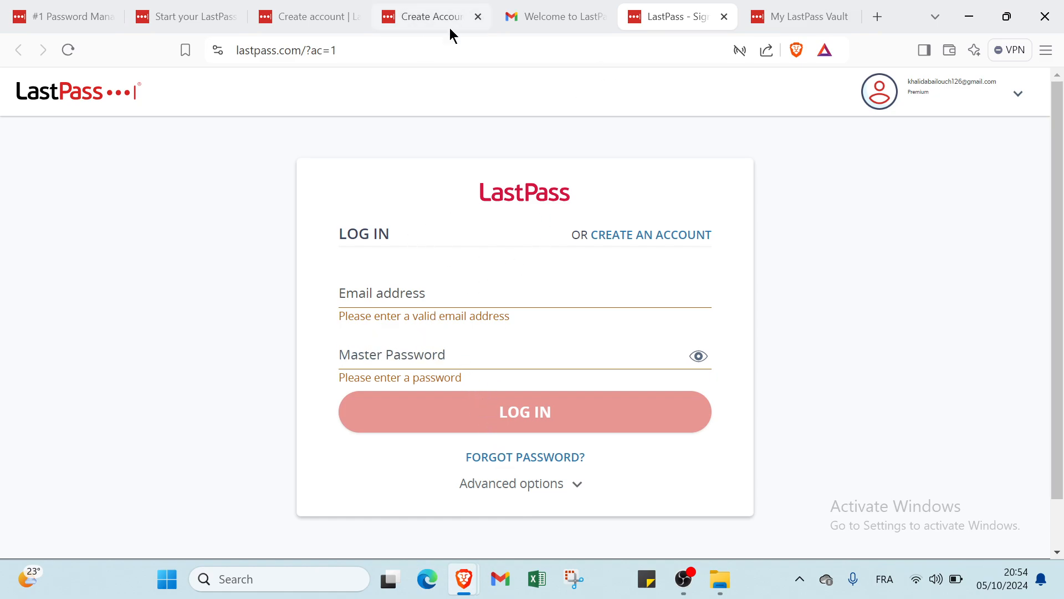
click(809, 17)
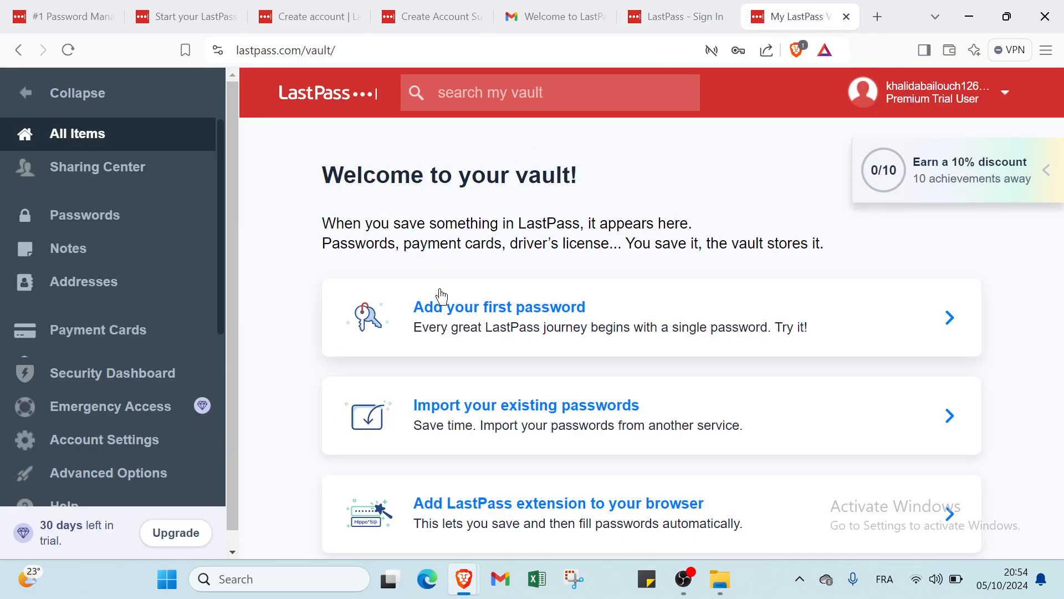
scroll(85, 281, down, 1)
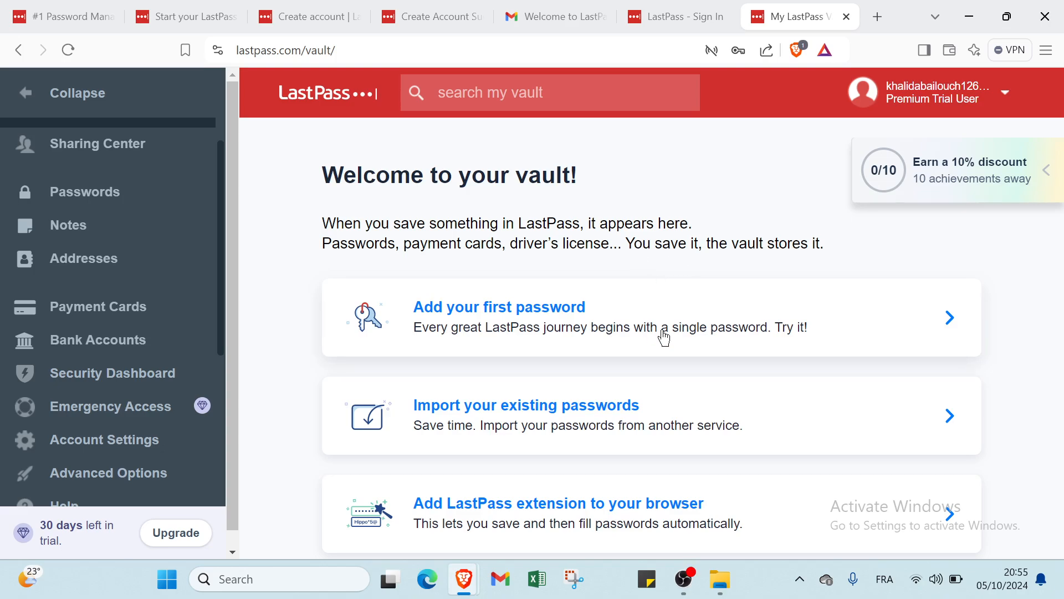
Start adding a password item to the vault, review its URL, name, folder, username, site password and notes fields, and cancel
click(520, 333)
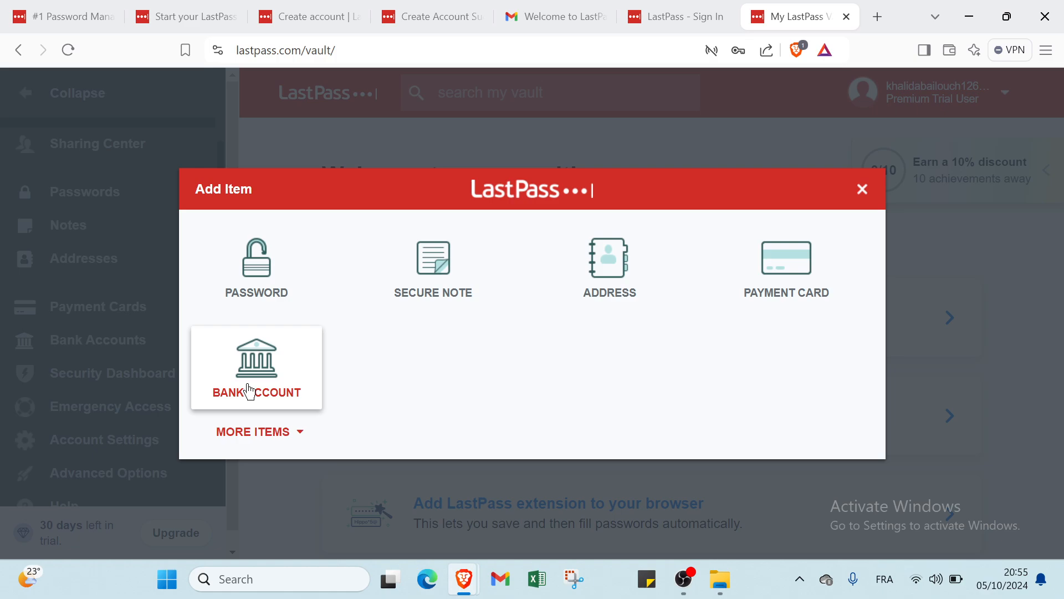
click(256, 297)
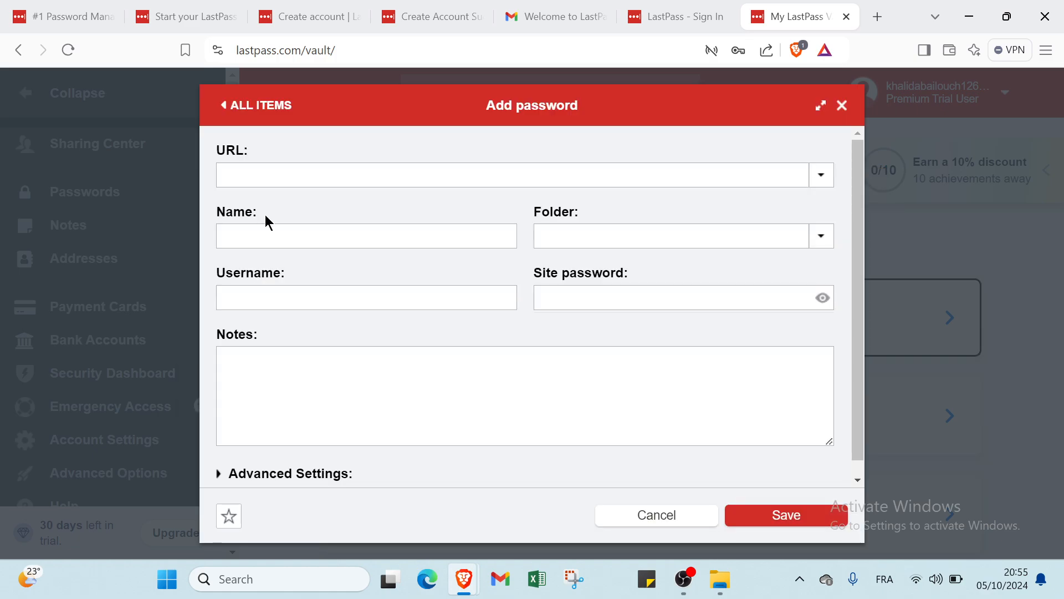
click(263, 174)
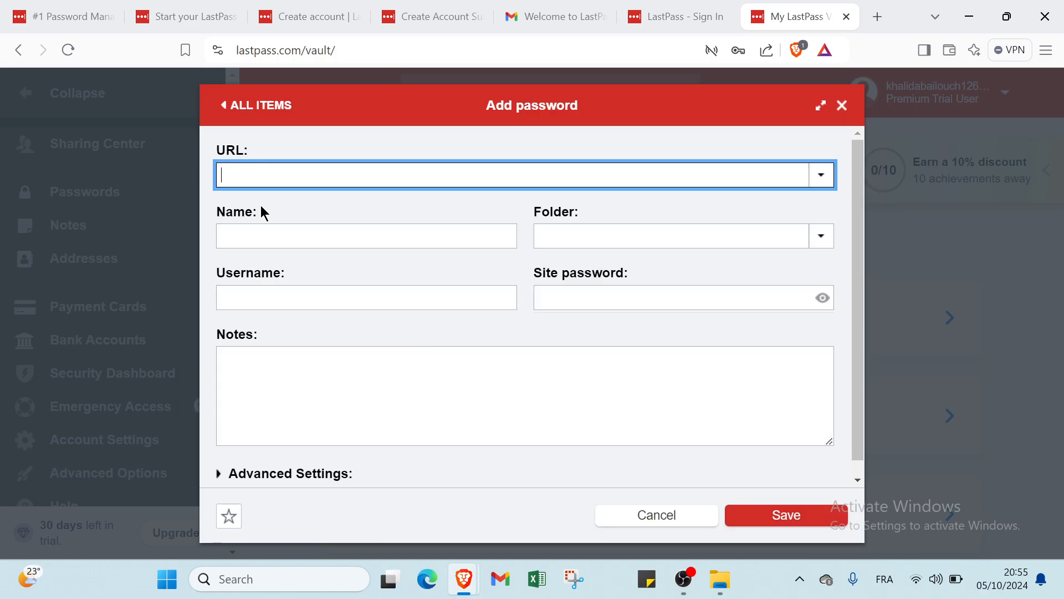
click(255, 239)
click(546, 245)
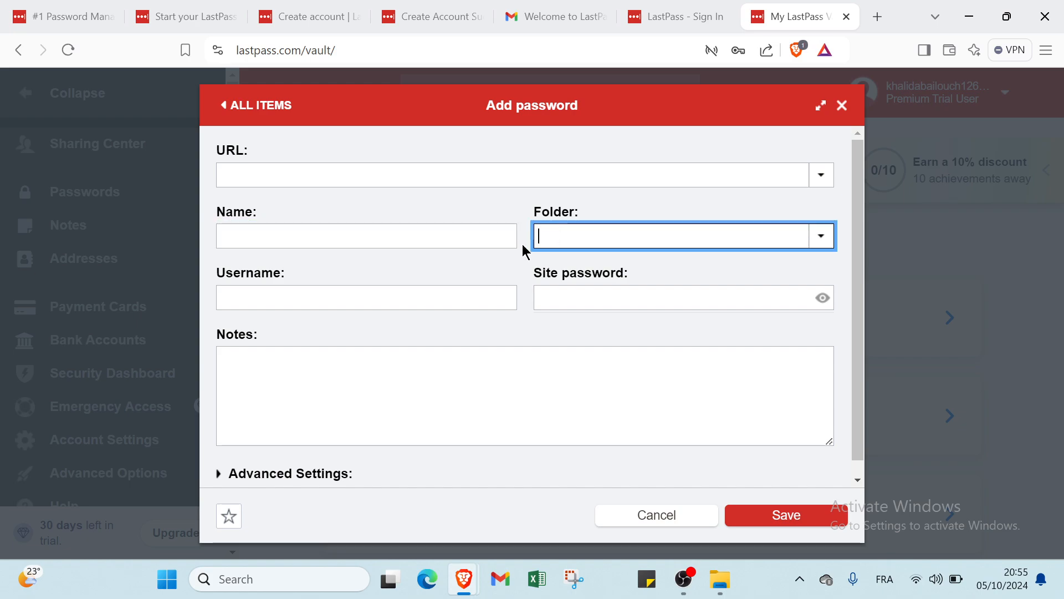
click(347, 302)
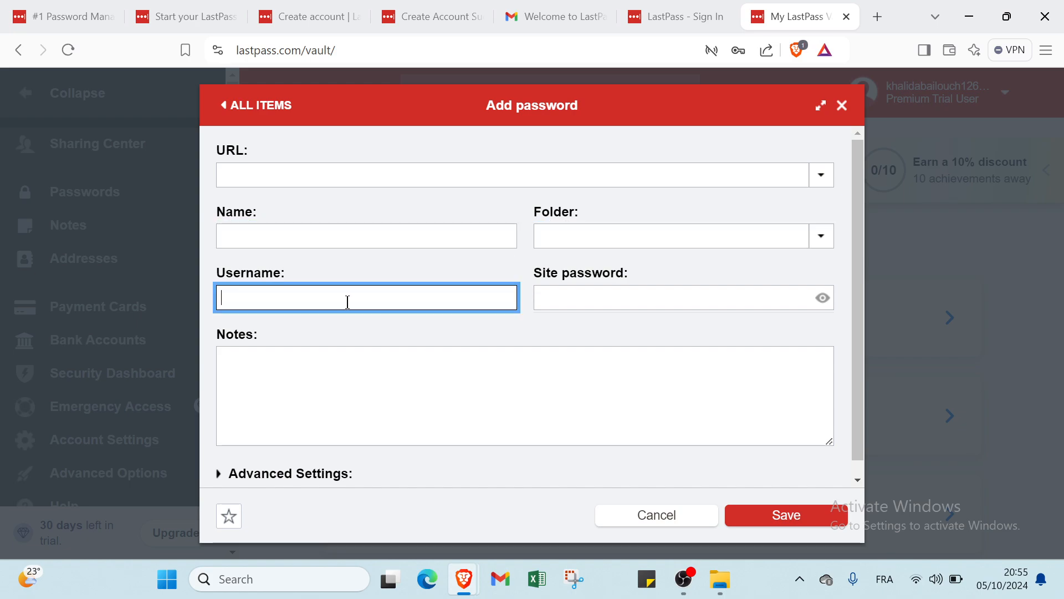
click(537, 306)
click(287, 373)
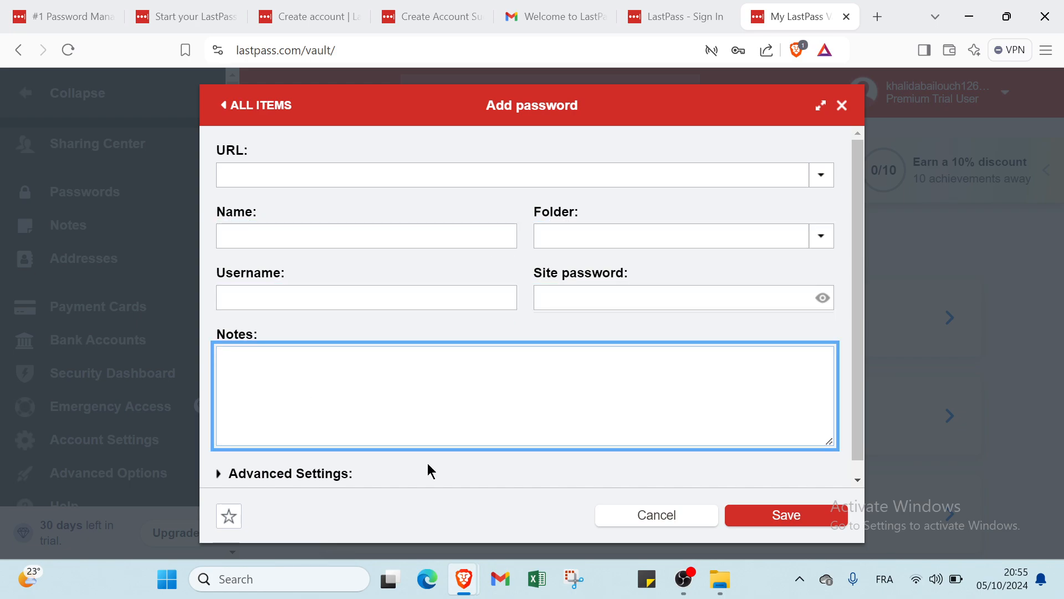
click(616, 528)
Start adding a secure note to the vault, review its name, folder and note text fields, and cancel
click(507, 340)
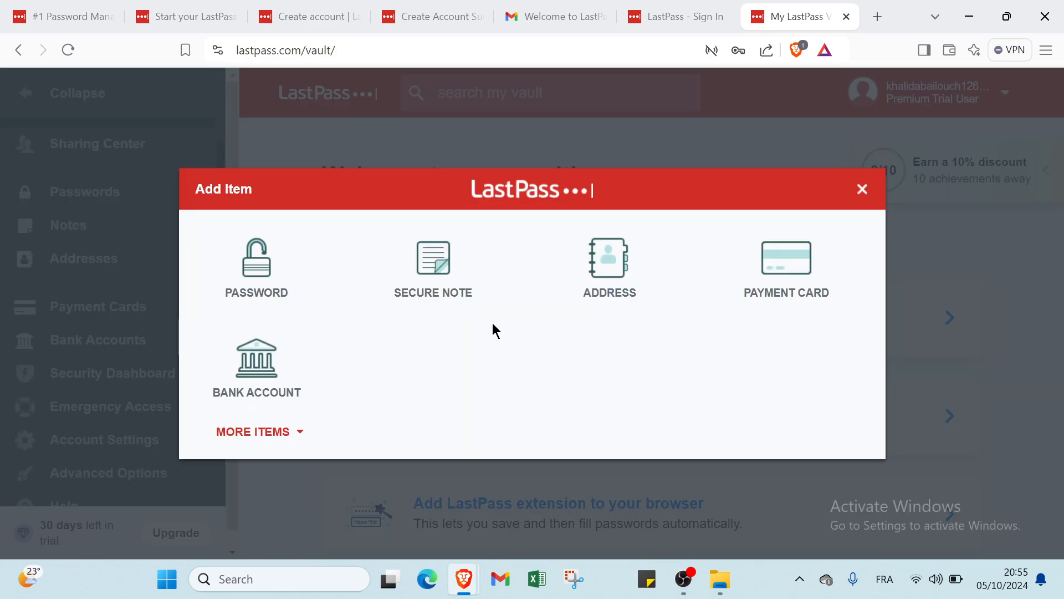
click(422, 281)
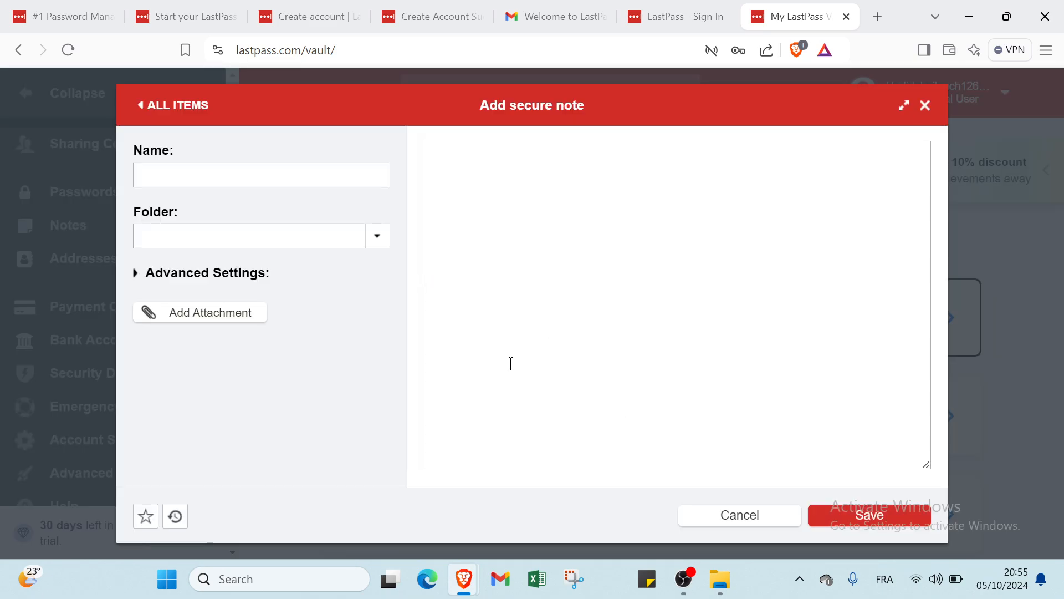
click(197, 171)
click(184, 231)
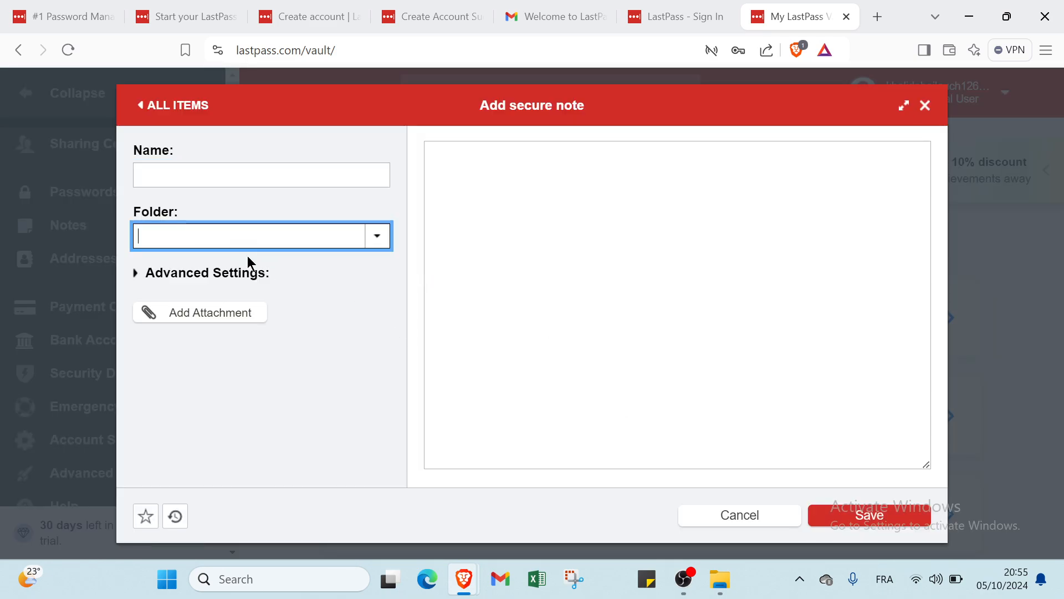
click(518, 214)
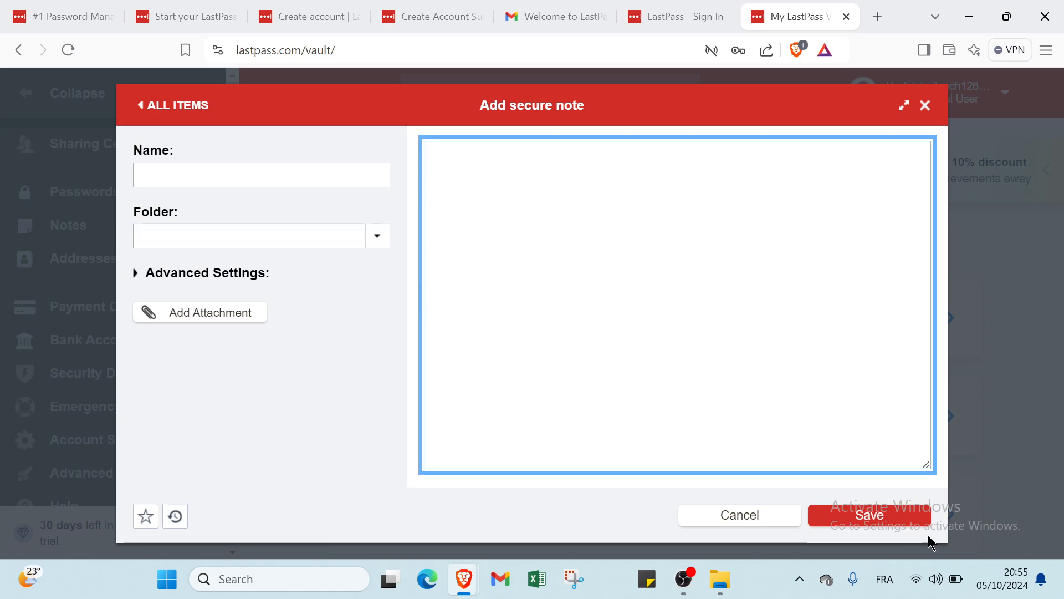
click(754, 514)
Start adding an address item to the vault and review its title, first, middle and last name, username and gender fields
click(612, 341)
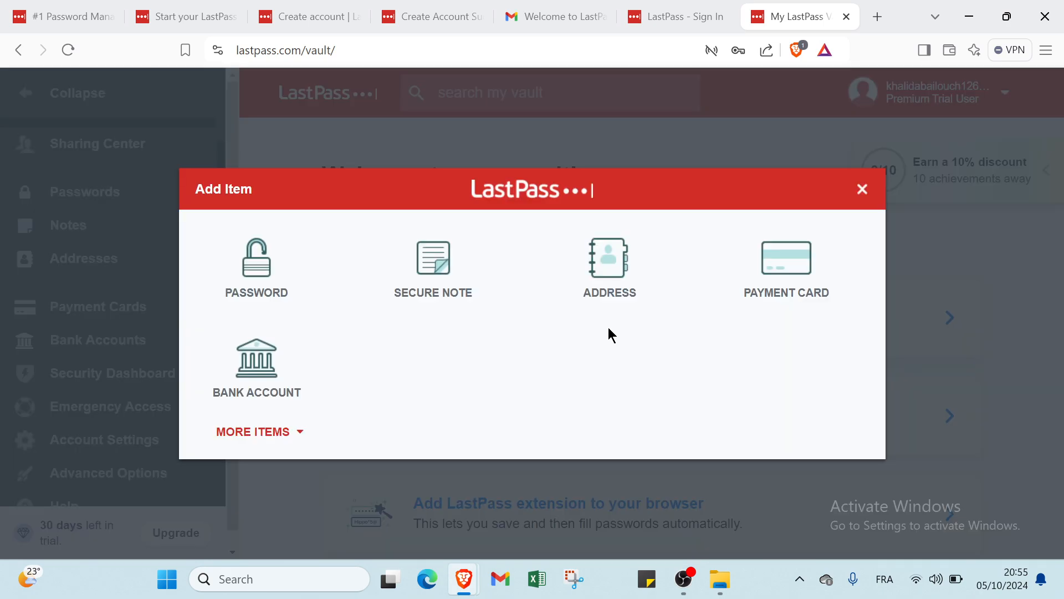
click(639, 263)
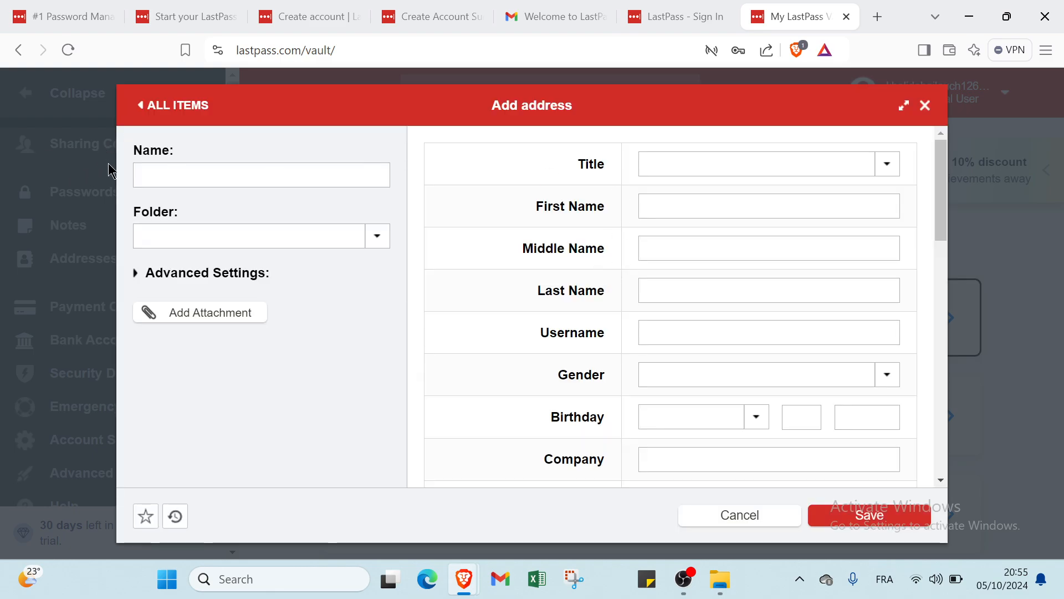
click(733, 170)
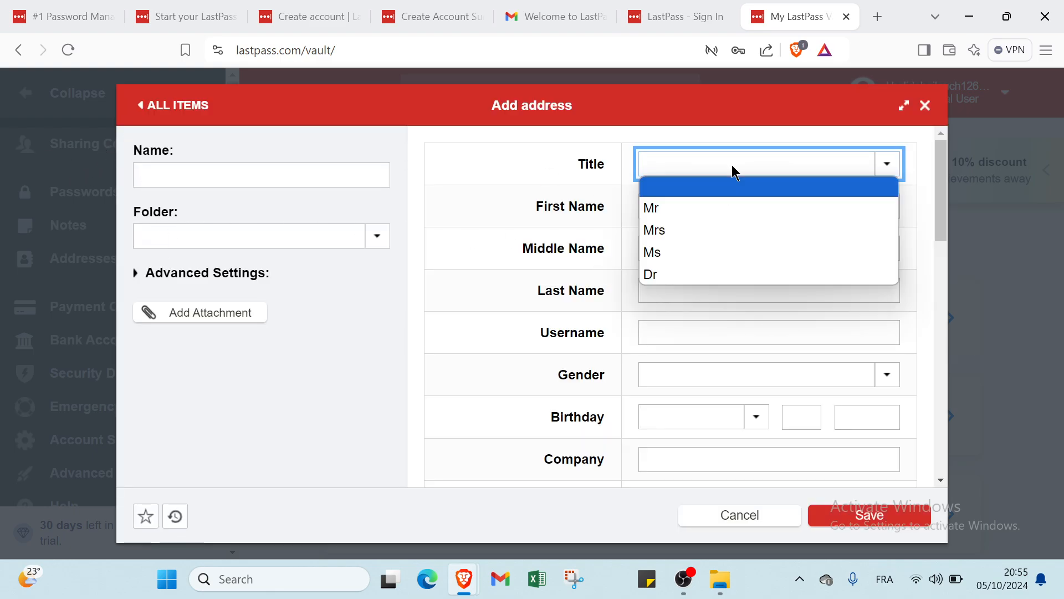
click(686, 158)
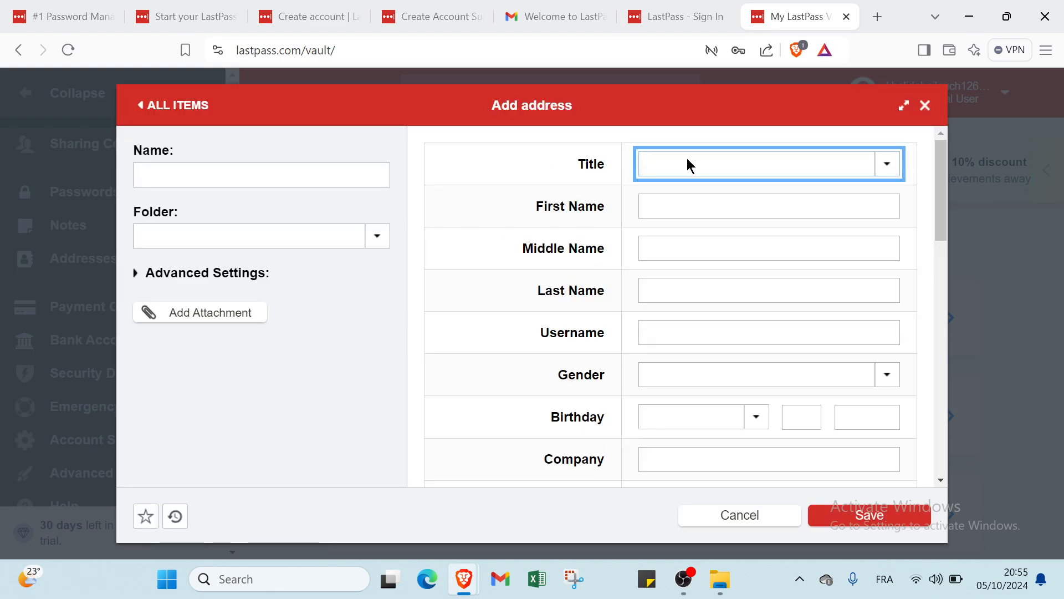
click(682, 201)
click(675, 242)
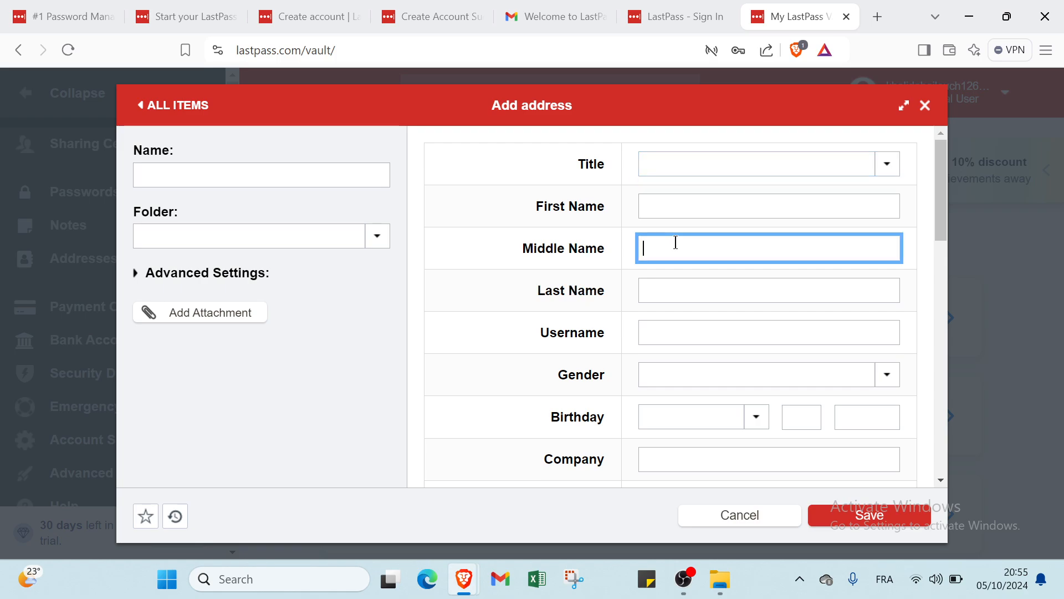
click(681, 285)
click(679, 336)
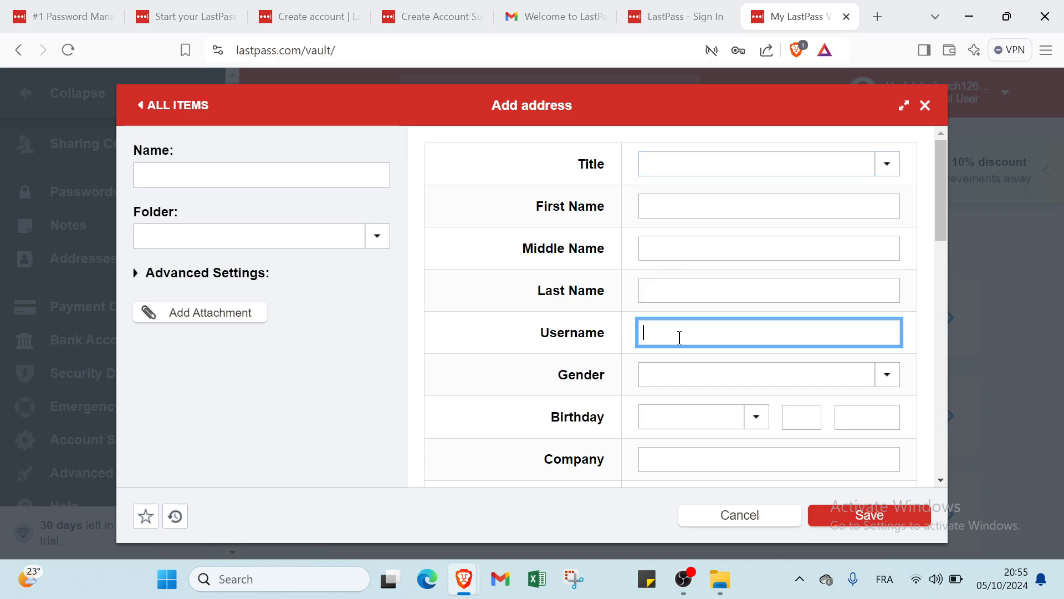
click(670, 377)
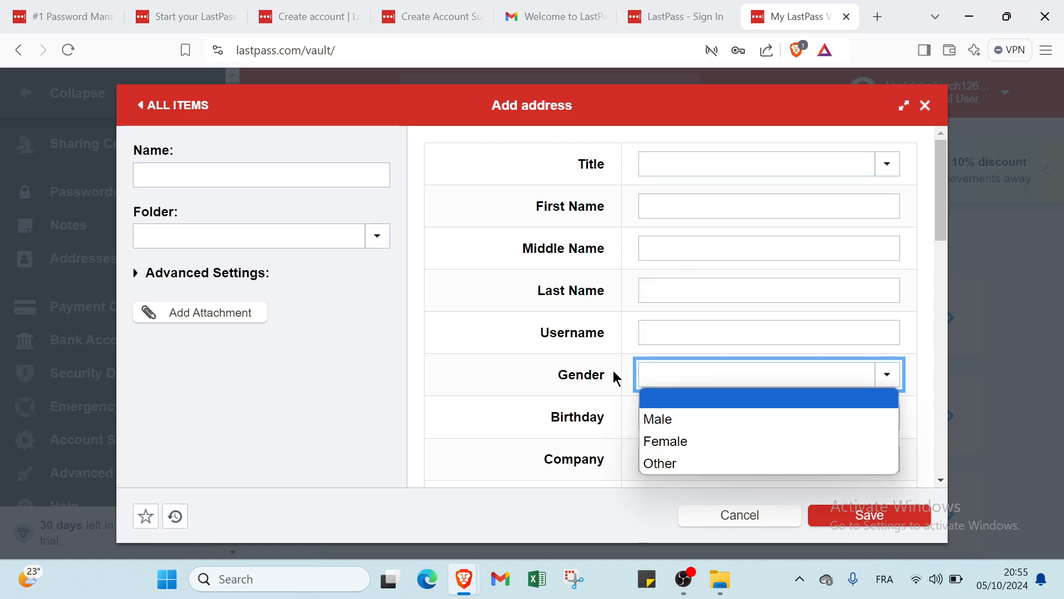
click(631, 405)
Review the address form's remaining address, country, timezone, email, phone, fax and notes fields, and close it without saving
scroll(660, 408, down, 6)
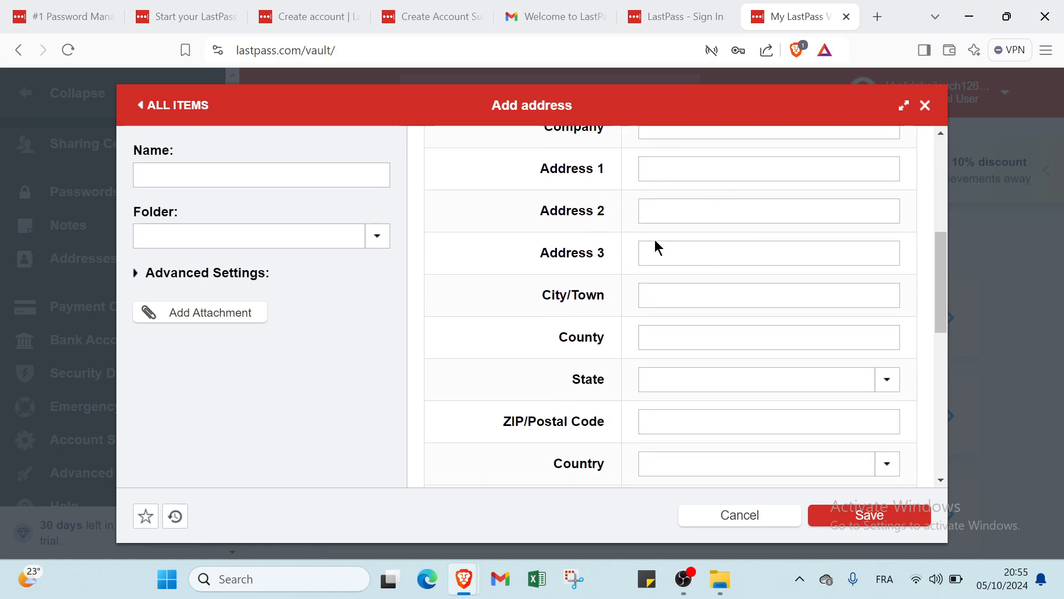
scroll(660, 255, down, 2)
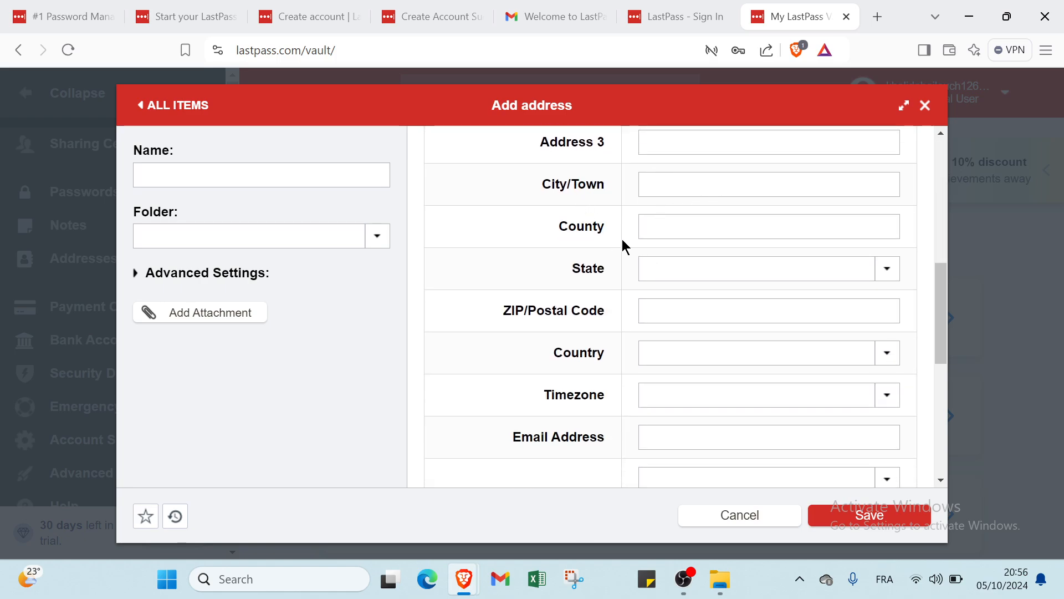
scroll(649, 244, down, 1)
scroll(669, 220, down, 2)
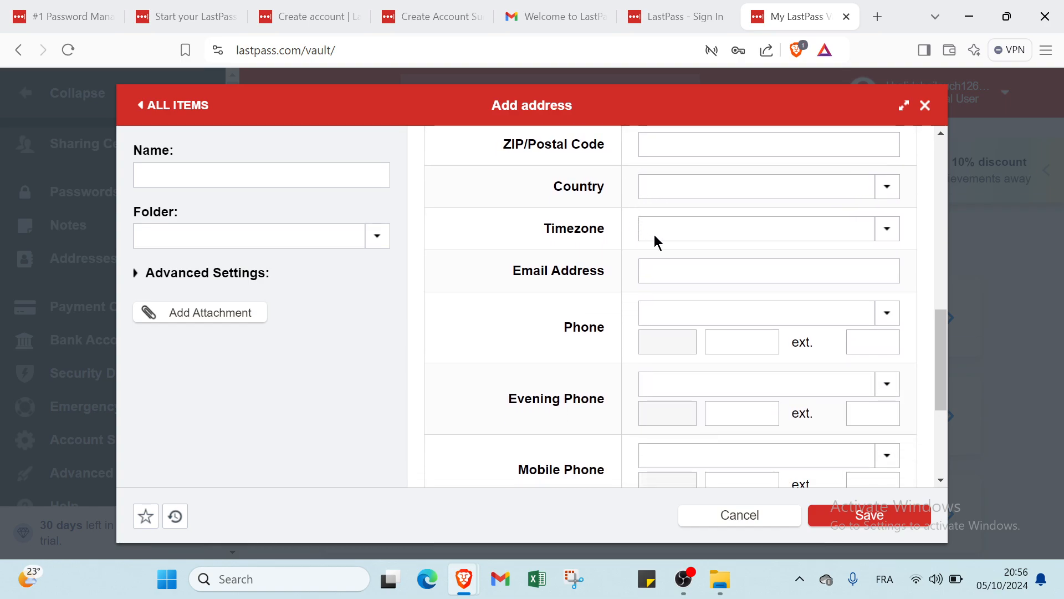
scroll(654, 234, down, 2)
scroll(679, 220, down, 2)
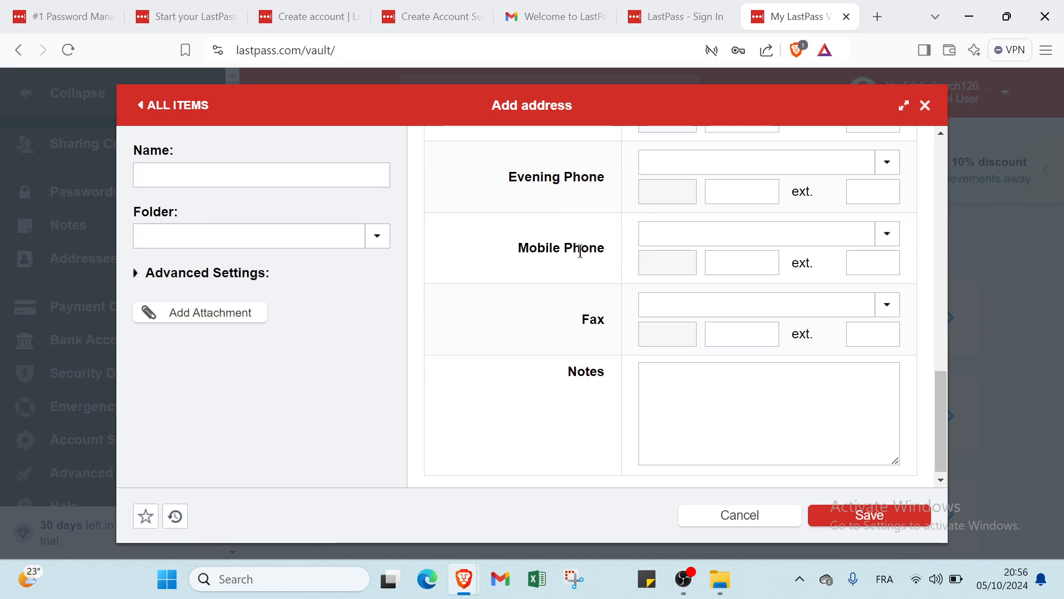
scroll(665, 277, down, 1)
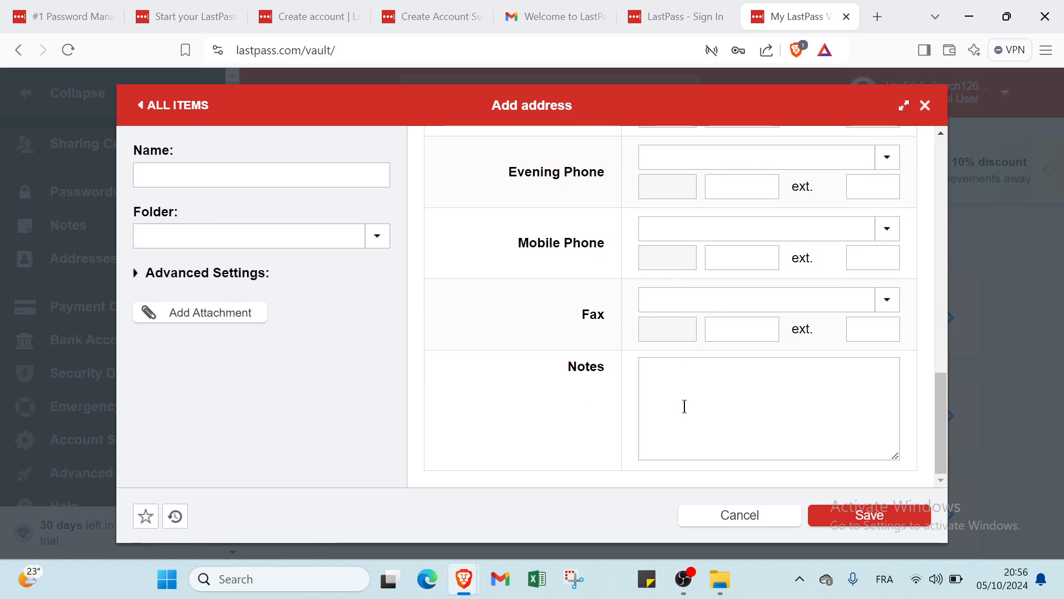
scroll(775, 366, up, 10)
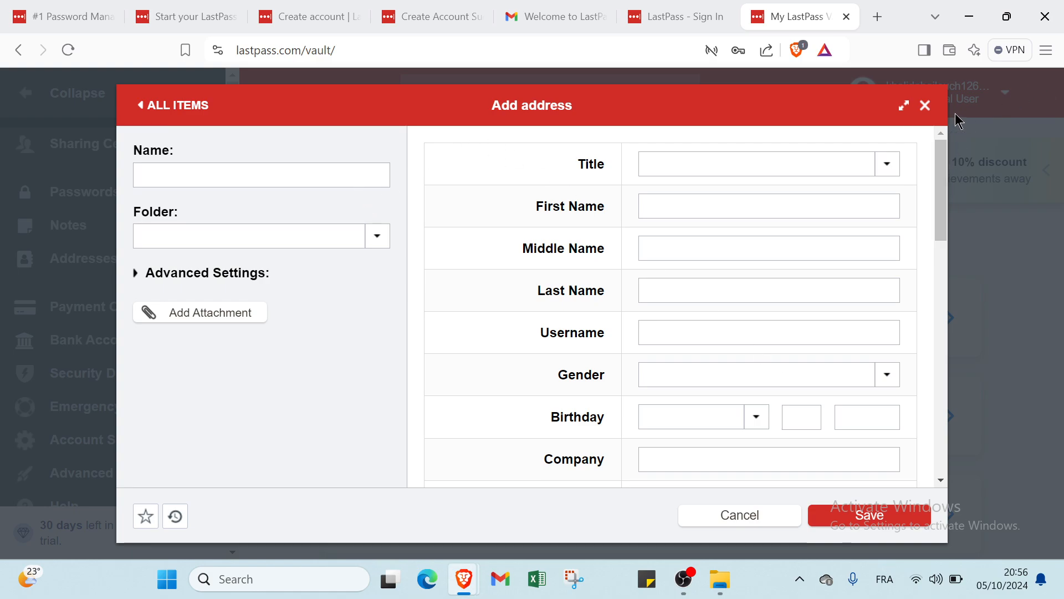
click(935, 116)
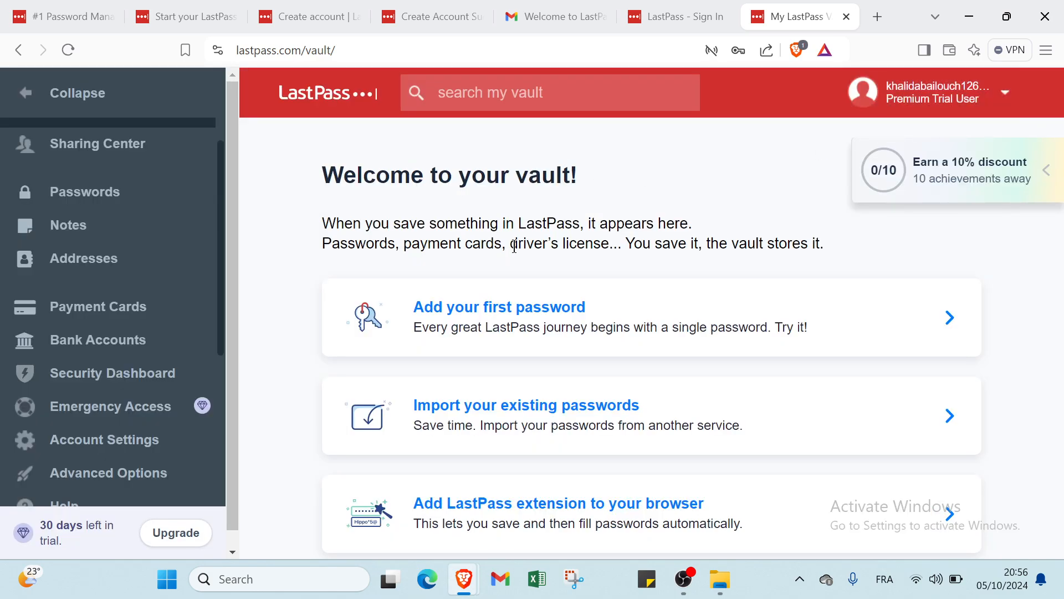
Start adding a payment card to the vault, review its name, type, number, security code, date and notes fields, and cancel
click(518, 291)
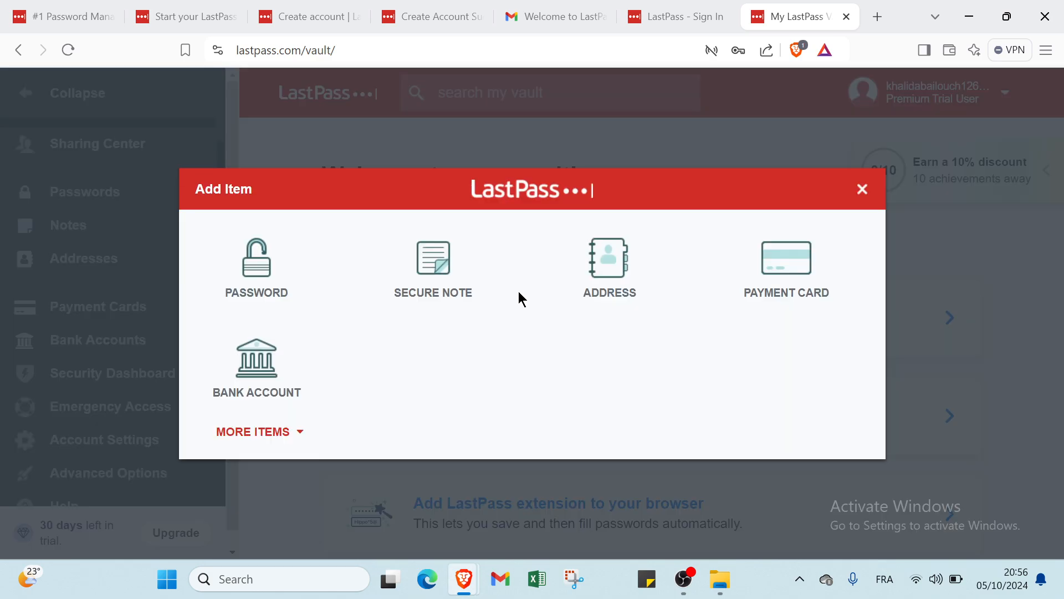
click(762, 291)
scroll(575, 210, down, 1)
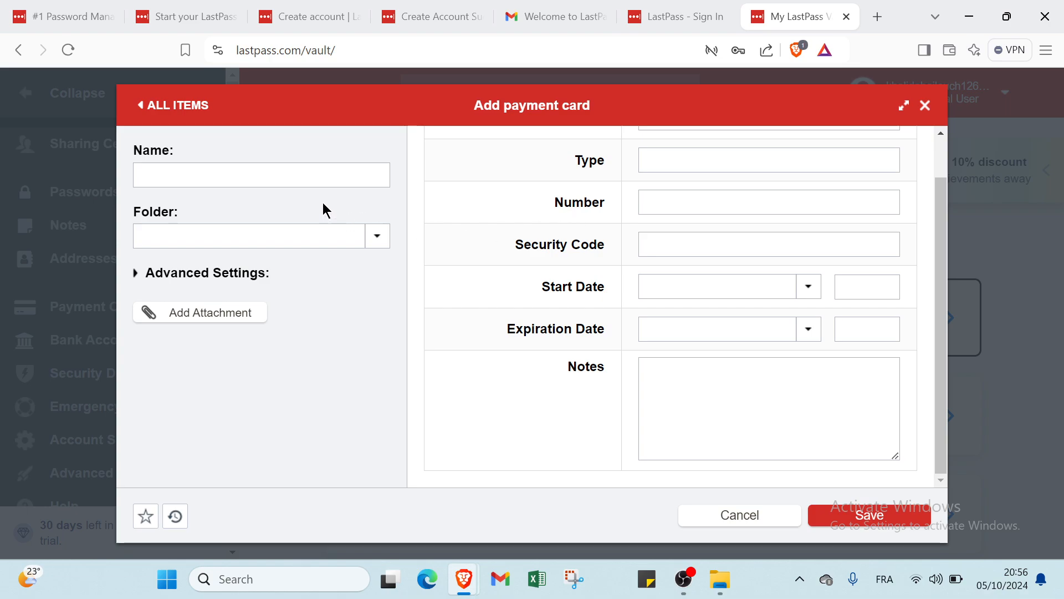
scroll(668, 172, up, 1)
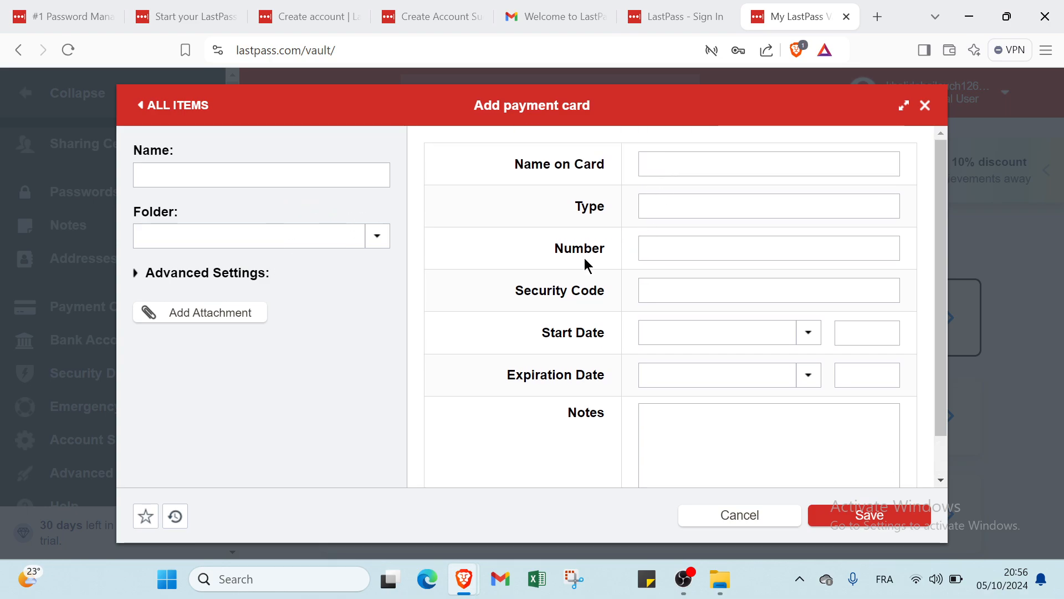
scroll(634, 283, down, 1)
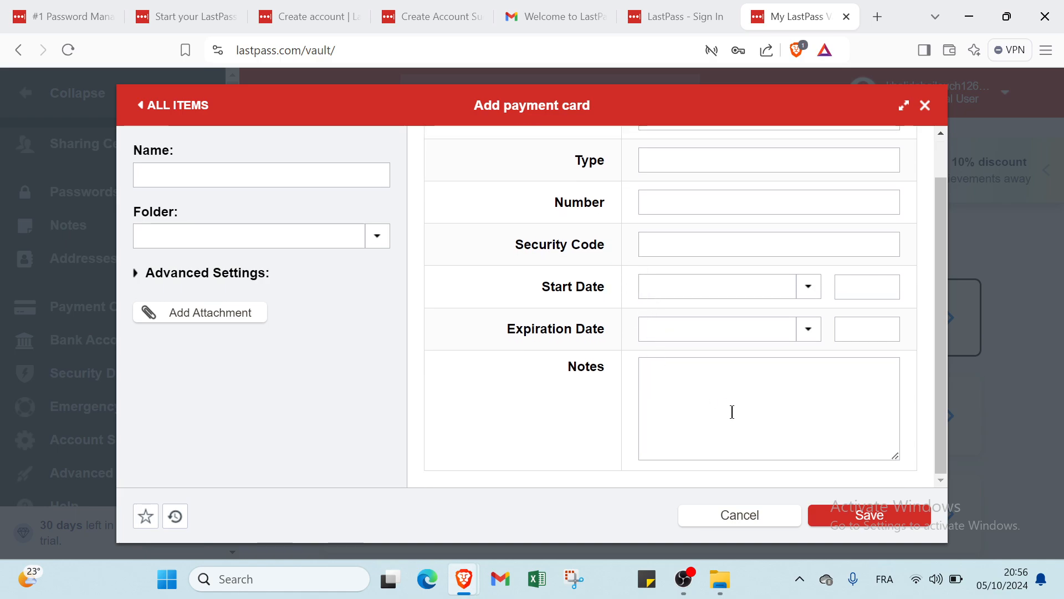
click(777, 518)
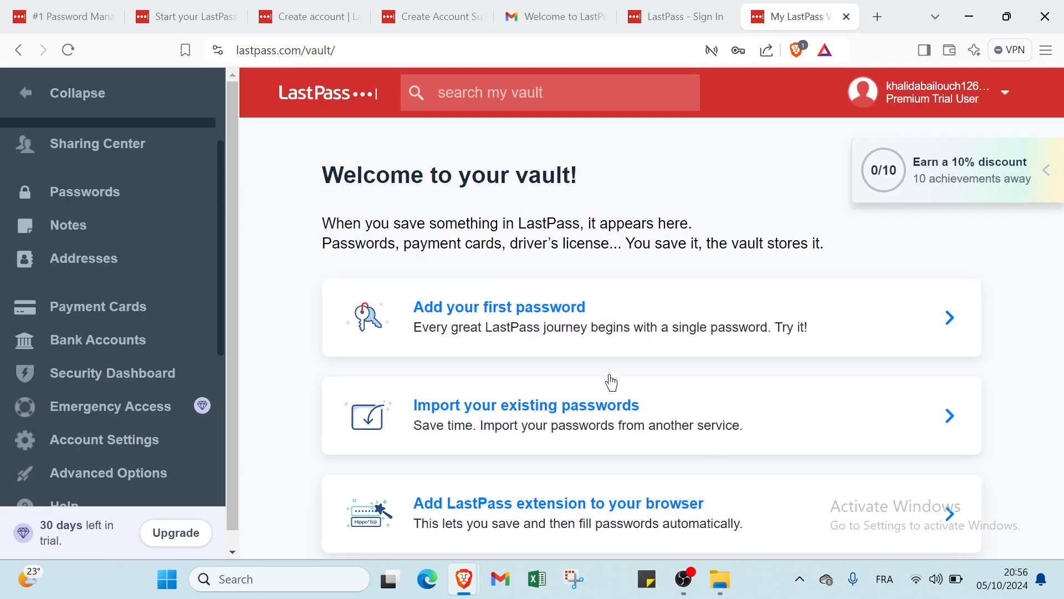
Start adding a bank account, review its bank, account, SWIFT, IBAN, PIN, branch and notes fields, cancel, and view and close the item type choices
click(455, 315)
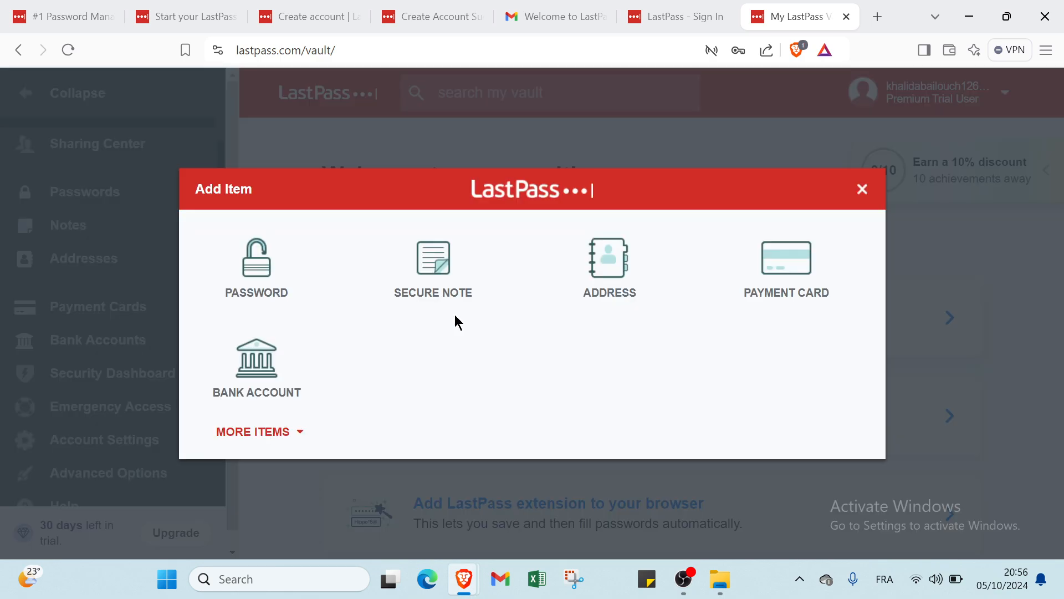
click(299, 364)
scroll(677, 334, down, 3)
scroll(679, 334, up, 3)
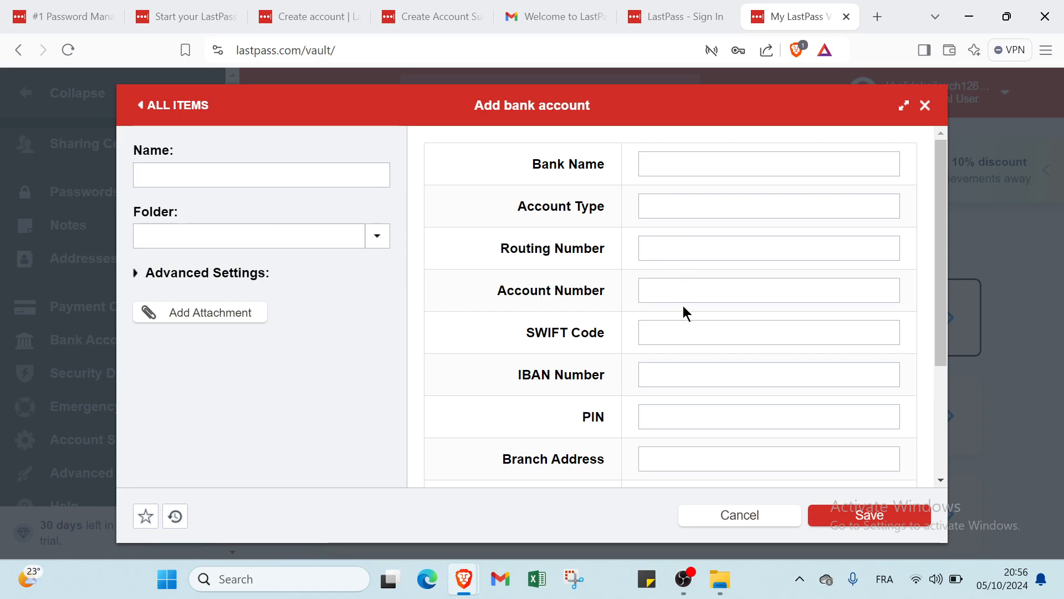
scroll(677, 354, down, 2)
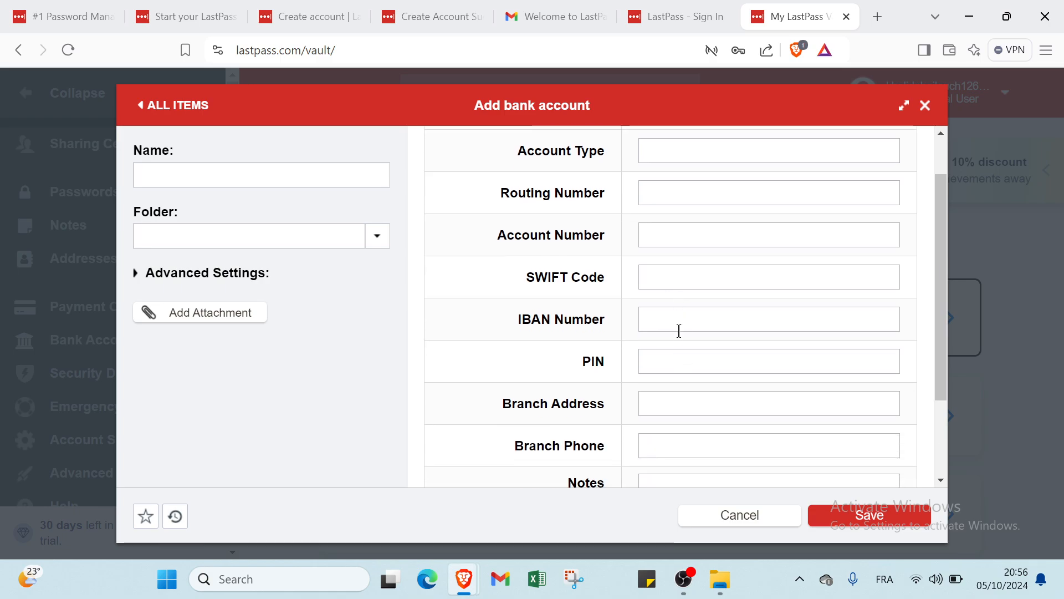
scroll(676, 311, down, 1)
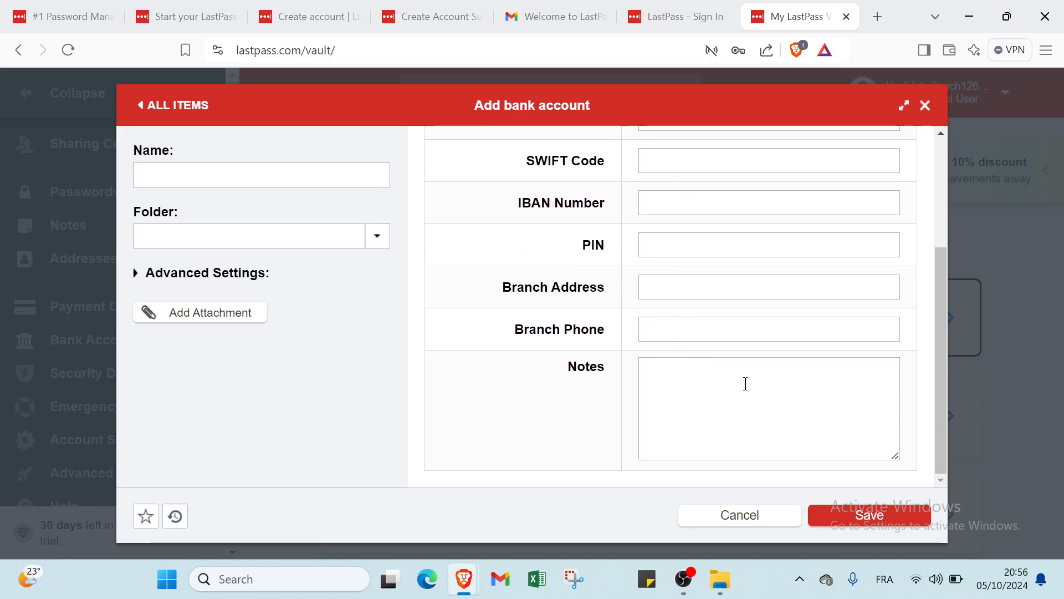
click(754, 516)
click(578, 336)
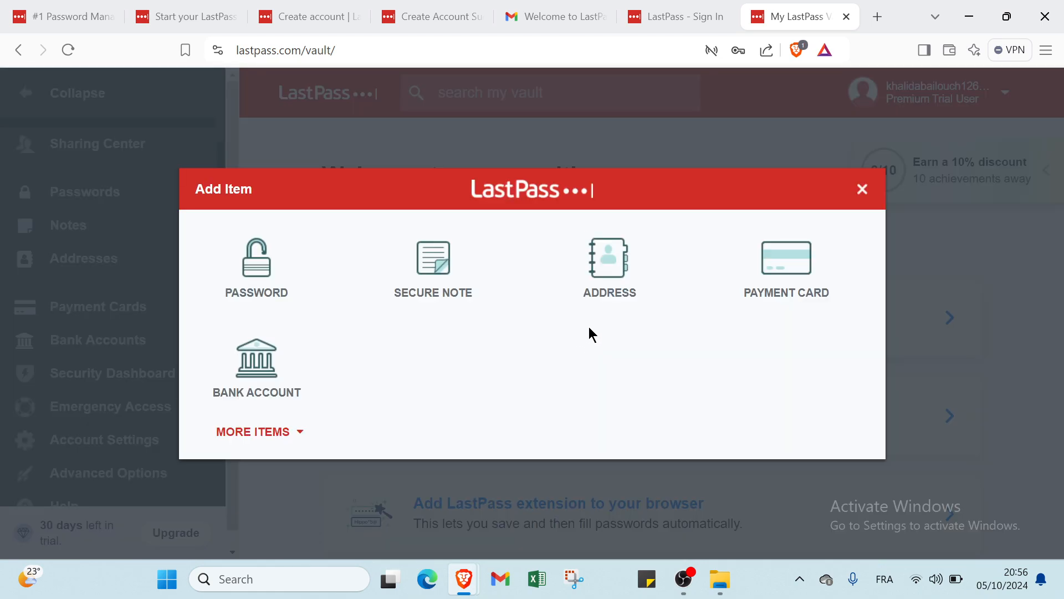
click(867, 193)
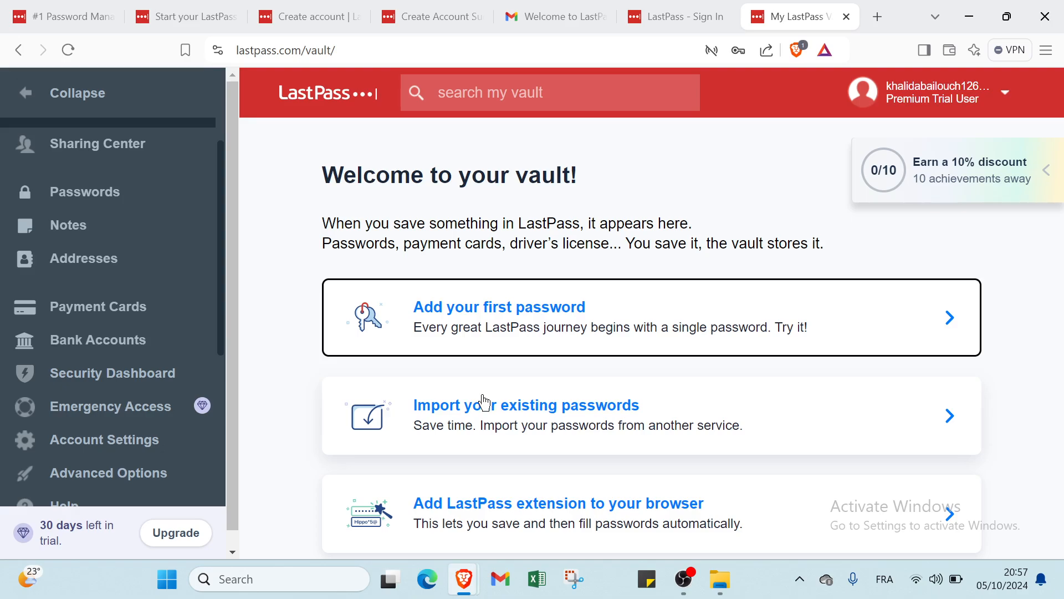
Look through the vault's Passwords, Notes, Addresses, Payment Cards and Bank Accounts sections, and return to All Items
click(148, 205)
click(136, 239)
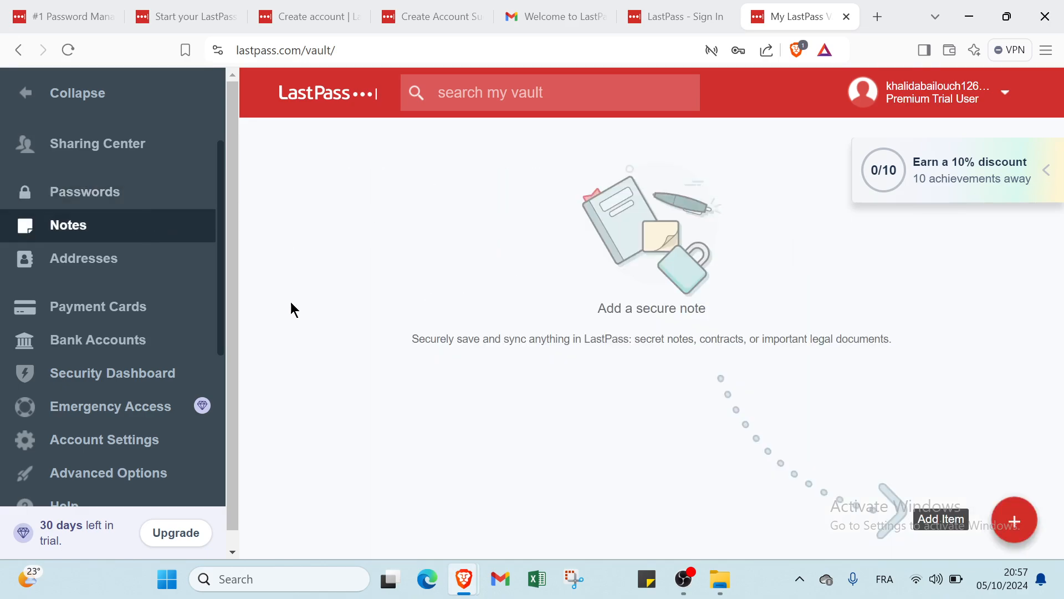
click(124, 260)
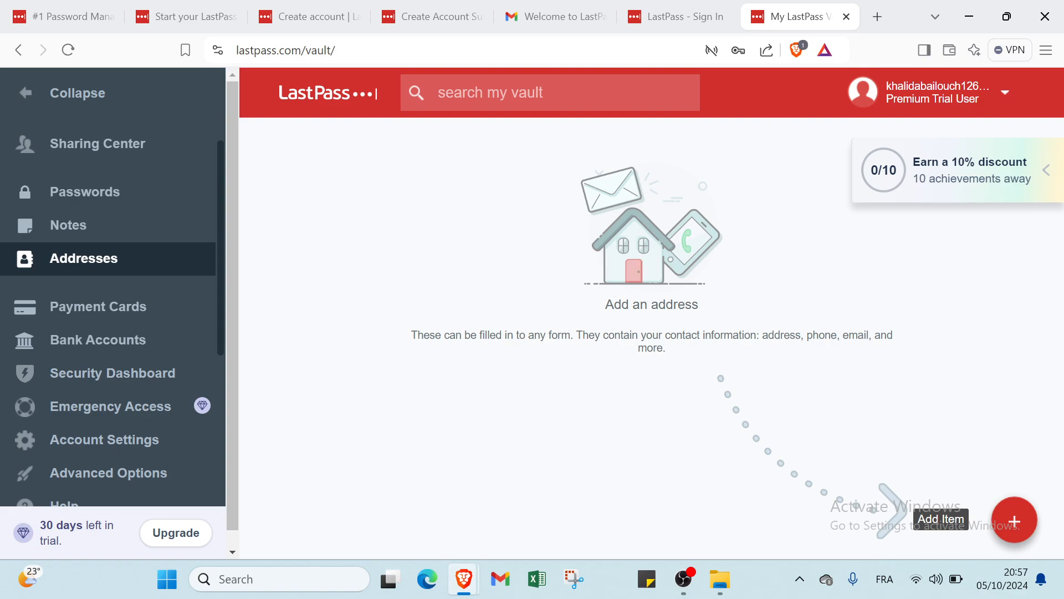
mouse_move(1026, 535)
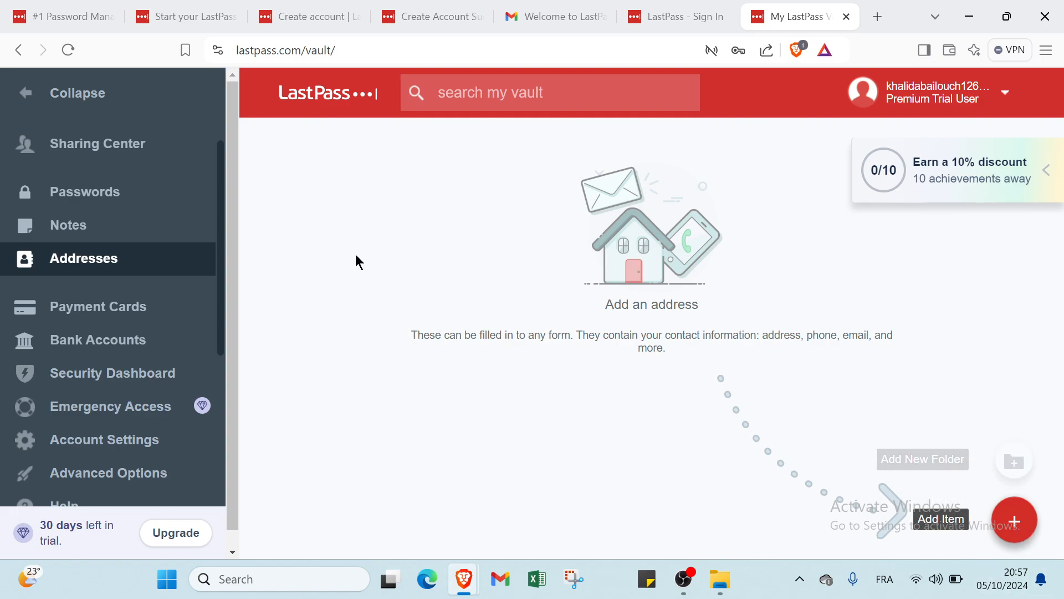
scroll(168, 291, down, 1)
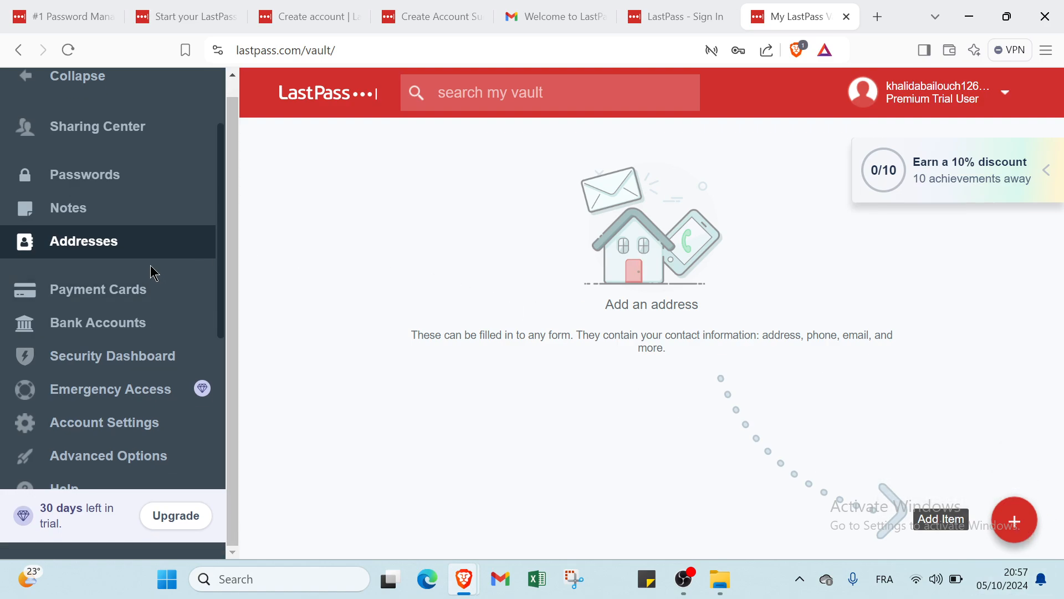
click(124, 299)
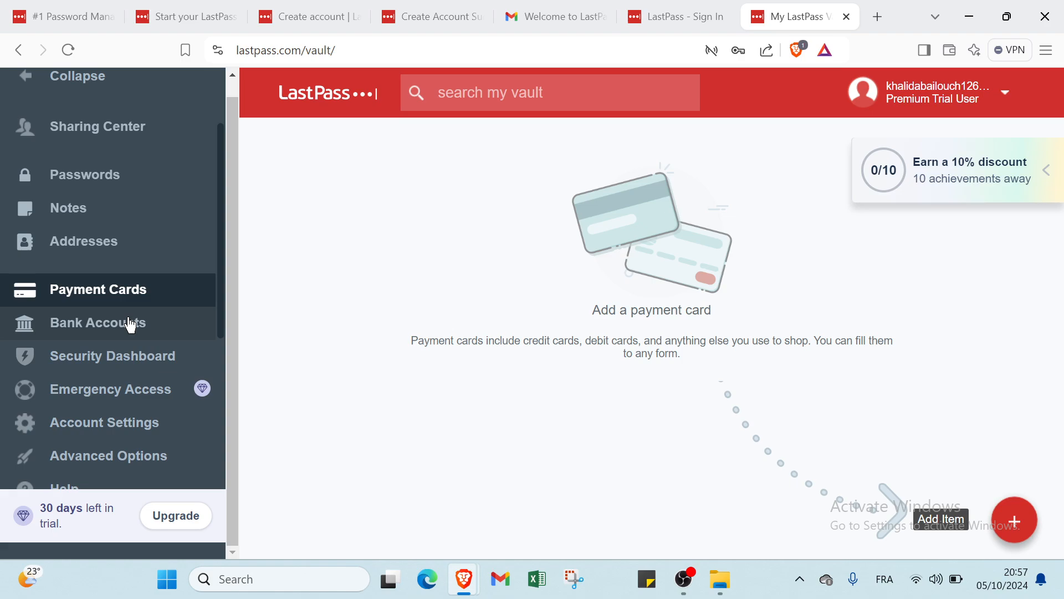
click(131, 325)
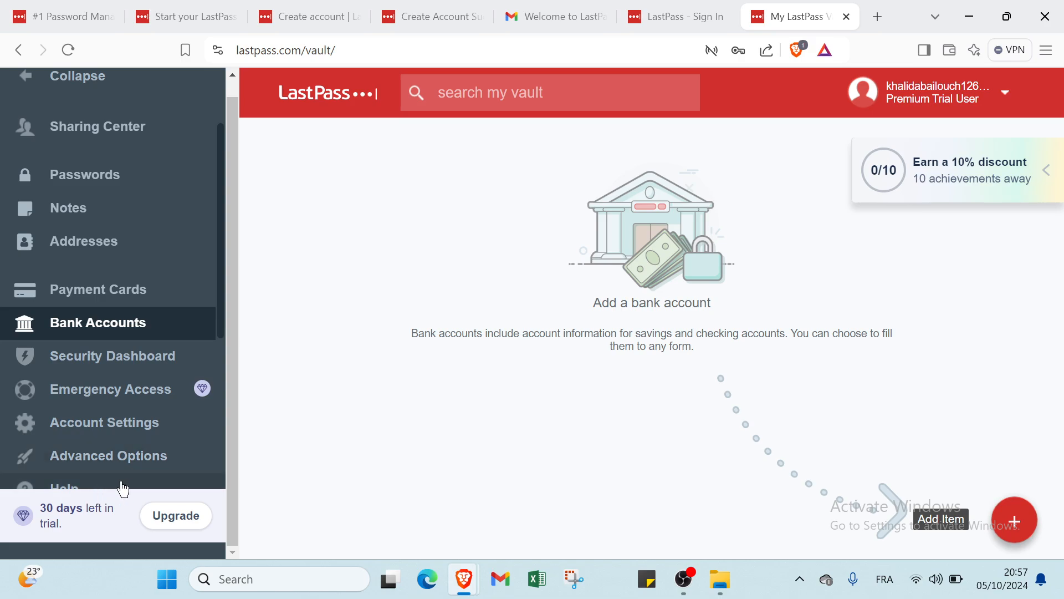
scroll(147, 334, up, 2)
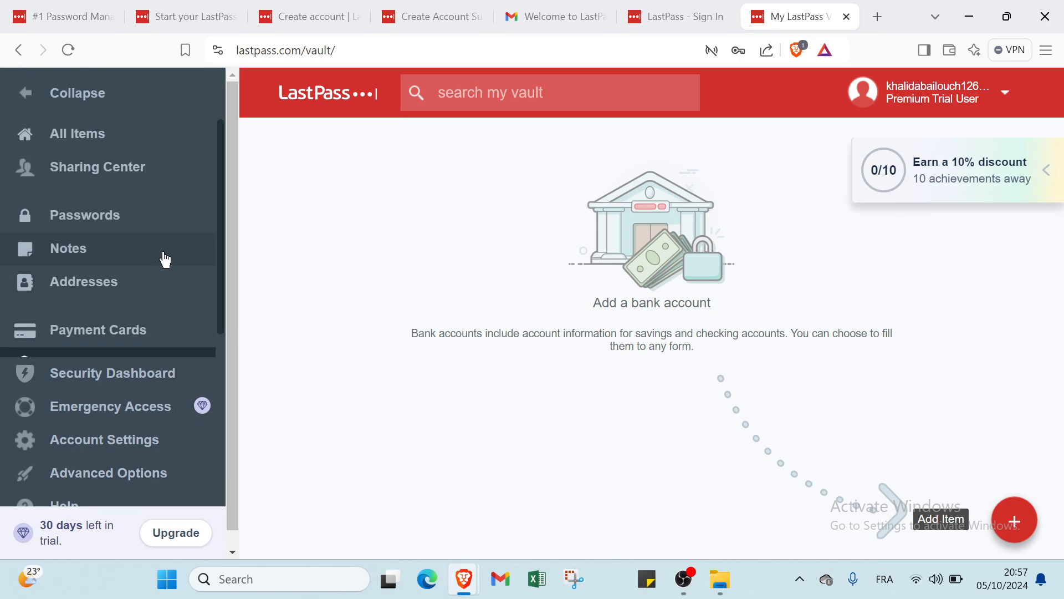
click(105, 131)
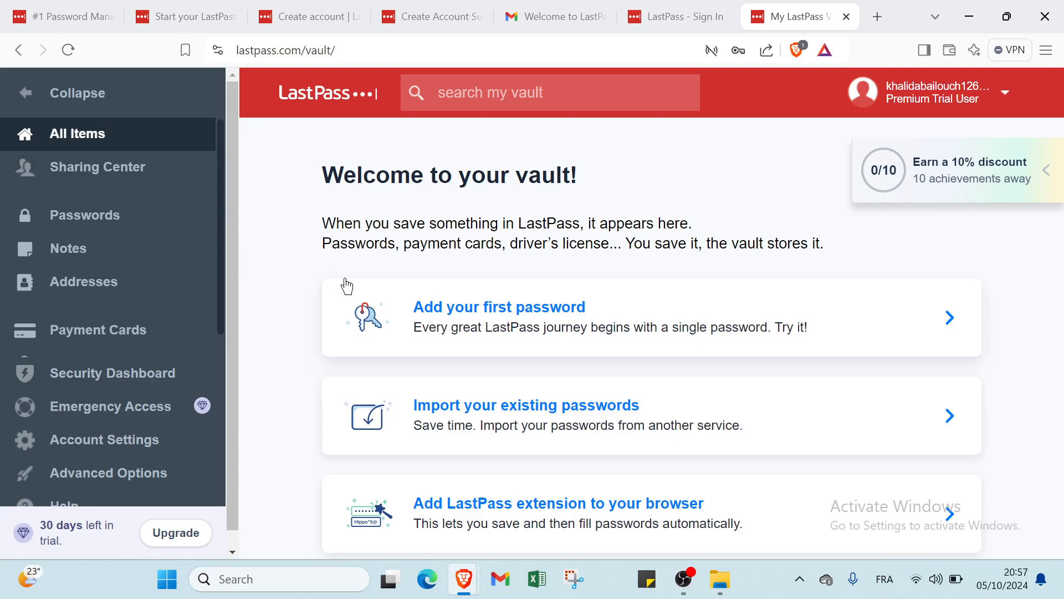
Switch to the LastPass homepage and review the Business, Teams, Families and Personal plans listed under Products
click(68, 14)
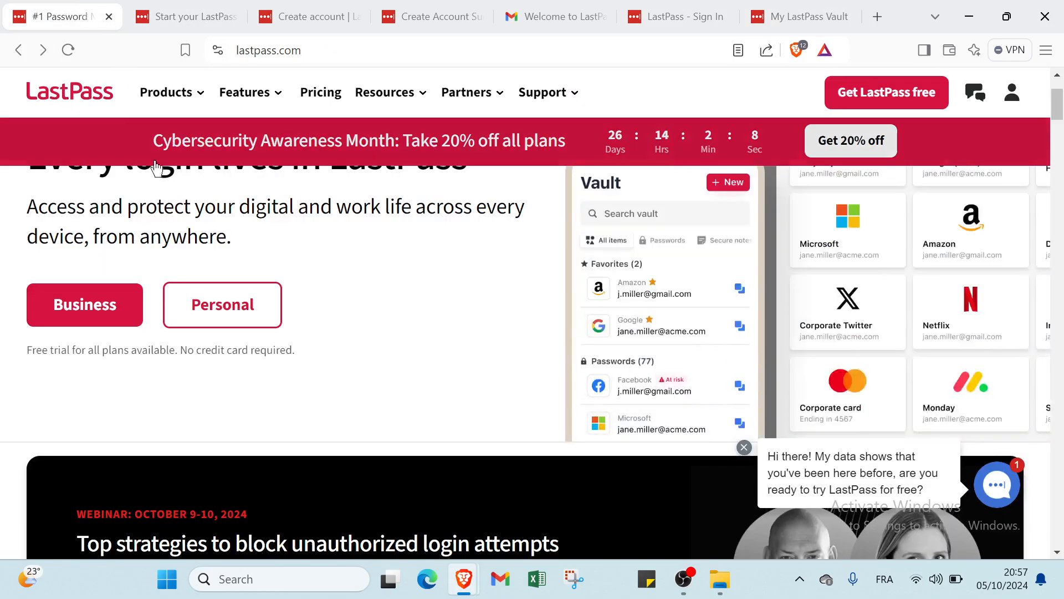
scroll(180, 221, down, 1)
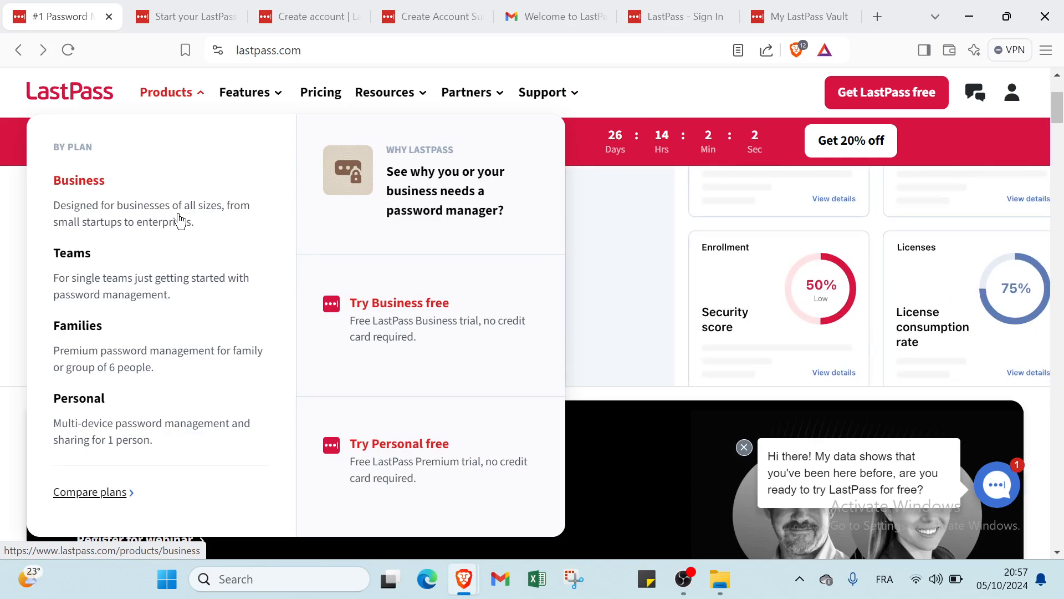
scroll(180, 220, down, 1)
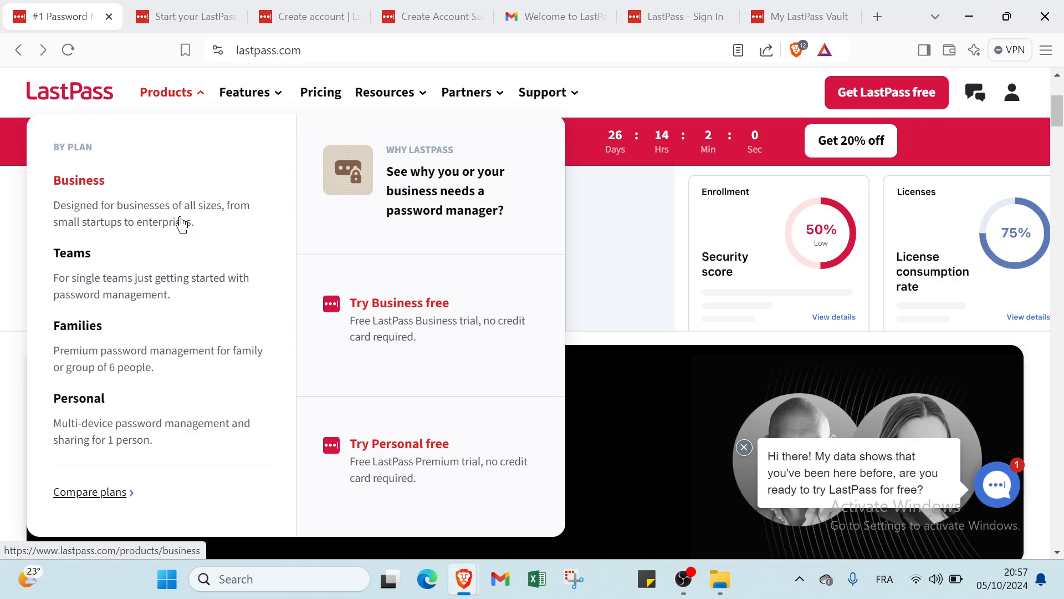
scroll(181, 222, down, 1)
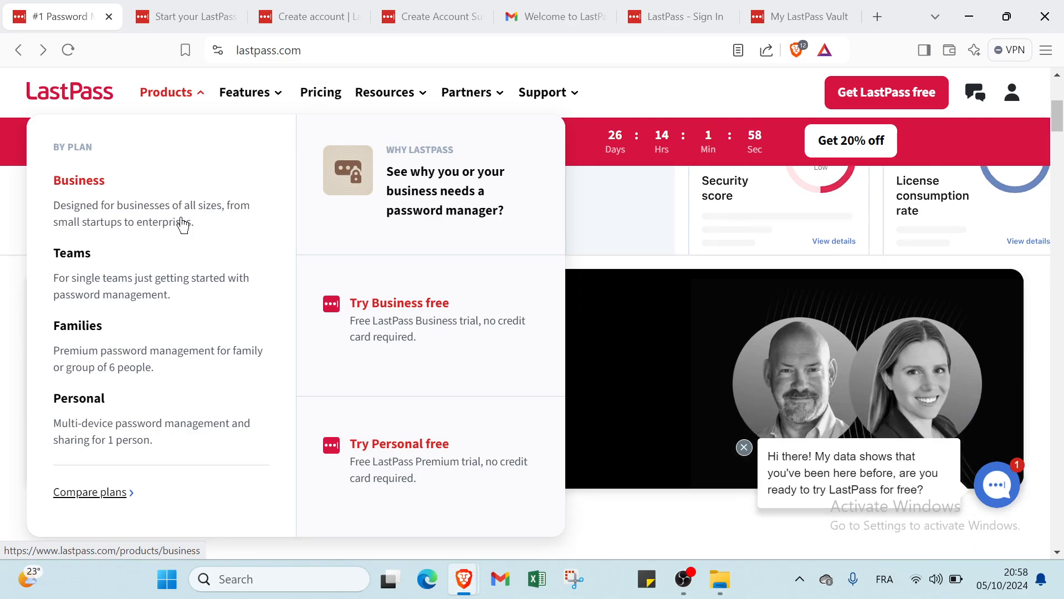
scroll(183, 223, down, 2)
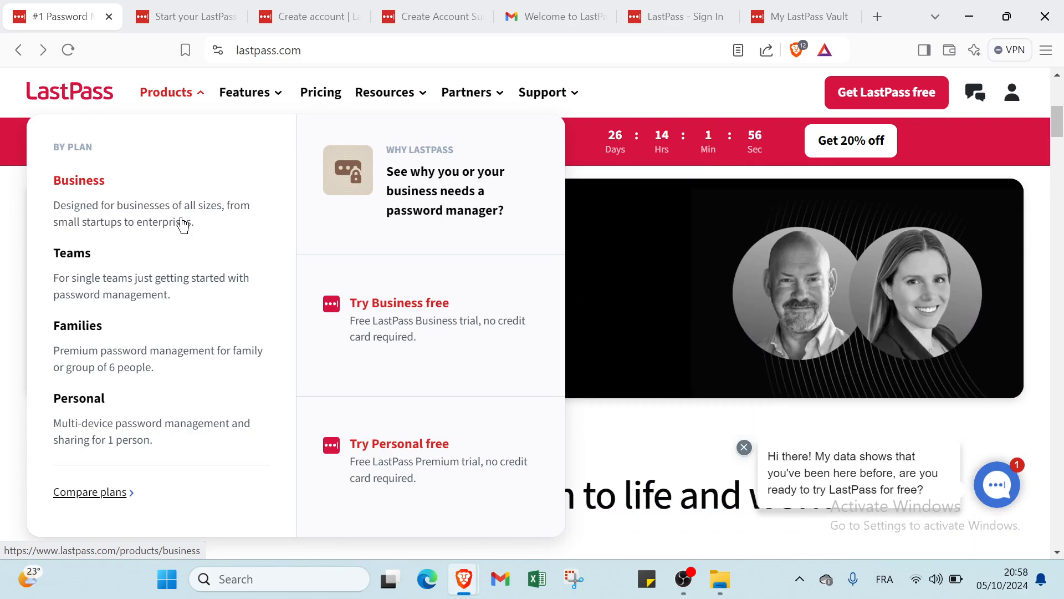
scroll(182, 224, down, 1)
scroll(183, 224, down, 1)
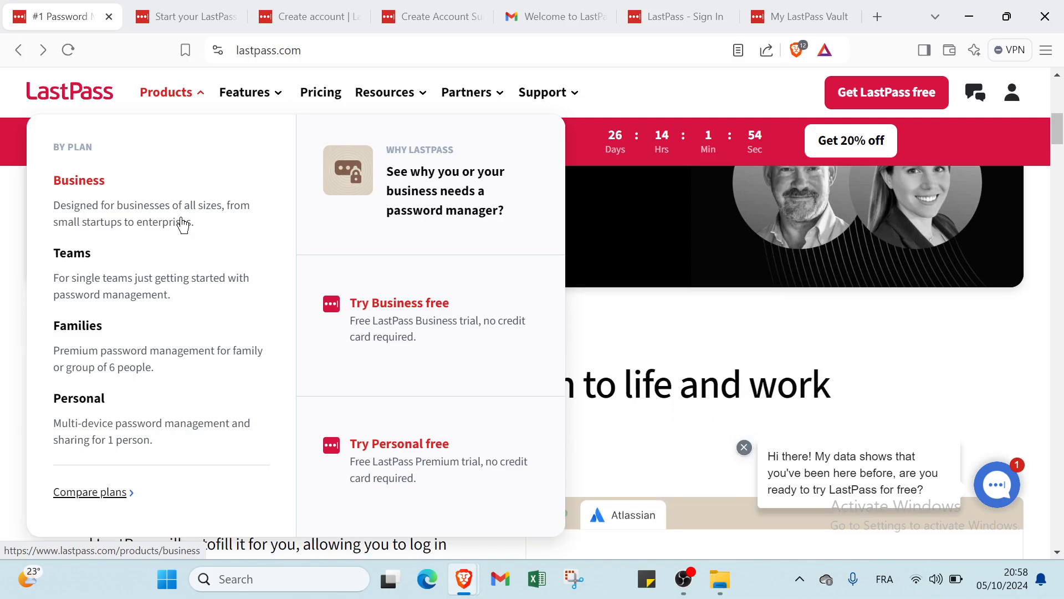